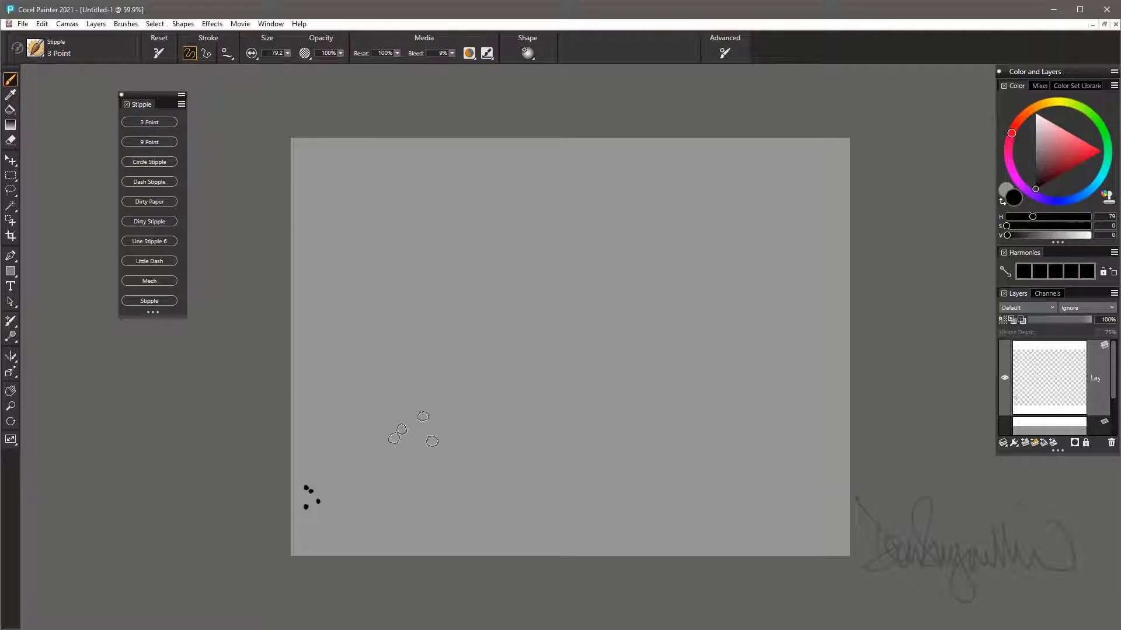
- Paint overlapping diagonal bands of black dots across the canvas with the 3 Point brush, then clear the layer
{"action": "mouse_move", "coordinate": [434, 422]}
{"action": "left_mouse_down"}
{"action": "mouse_move", "coordinate": [519, 393]}
{"action": "mouse_move", "coordinate": [771, 226]}
{"action": "mouse_move", "coordinate": [538, 349]}
{"action": "mouse_move", "coordinate": [373, 485]}
{"action": "mouse_move", "coordinate": [456, 418]}
{"action": "left_mouse_up"}
{"action": "left_click_drag", "start_coordinate": [689, 291], "coordinate": [802, 184]}
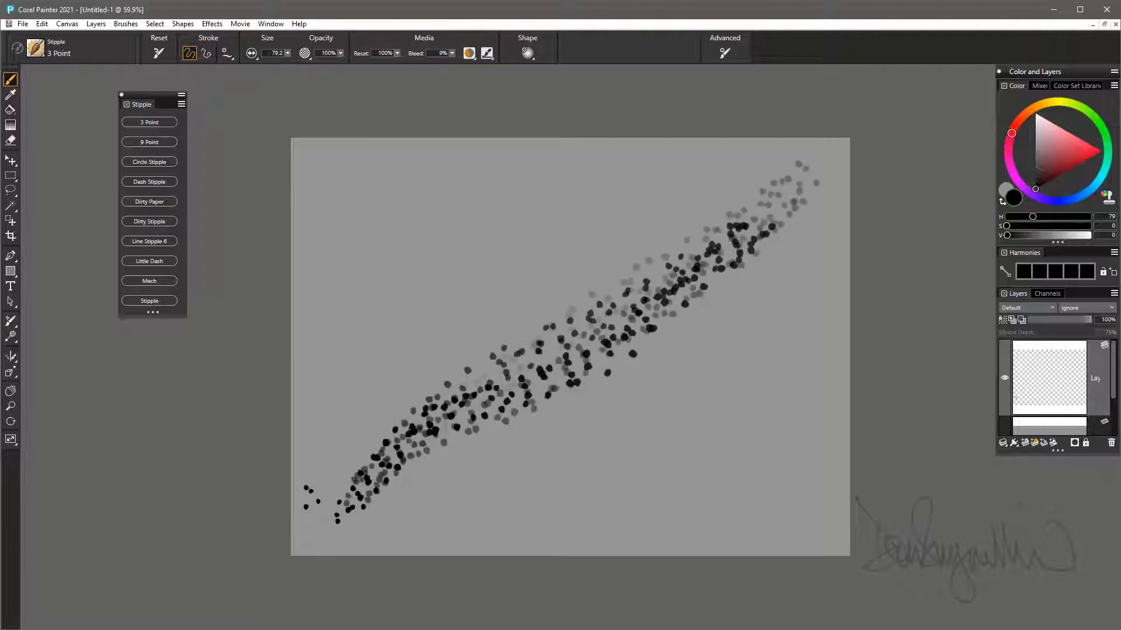
{"action": "mouse_move", "coordinate": [753, 215]}
{"action": "left_mouse_down"}
{"action": "mouse_move", "coordinate": [327, 491]}
{"action": "mouse_move", "coordinate": [636, 239]}
{"action": "mouse_move", "coordinate": [718, 193]}
{"action": "left_mouse_up"}
{"action": "left_click_drag", "start_coordinate": [420, 356], "coordinate": [666, 265]}
{"action": "mouse_move", "coordinate": [450, 434]}
{"action": "left_mouse_down"}
{"action": "mouse_move", "coordinate": [671, 306]}
{"action": "mouse_move", "coordinate": [688, 321]}
{"action": "mouse_move", "coordinate": [403, 501]}
{"action": "mouse_move", "coordinate": [657, 374]}
{"action": "left_mouse_up"}
{"action": "mouse_move", "coordinate": [491, 481]}
{"action": "left_mouse_down"}
{"action": "mouse_move", "coordinate": [578, 421]}
{"action": "mouse_move", "coordinate": [562, 461]}
{"action": "left_mouse_up"}
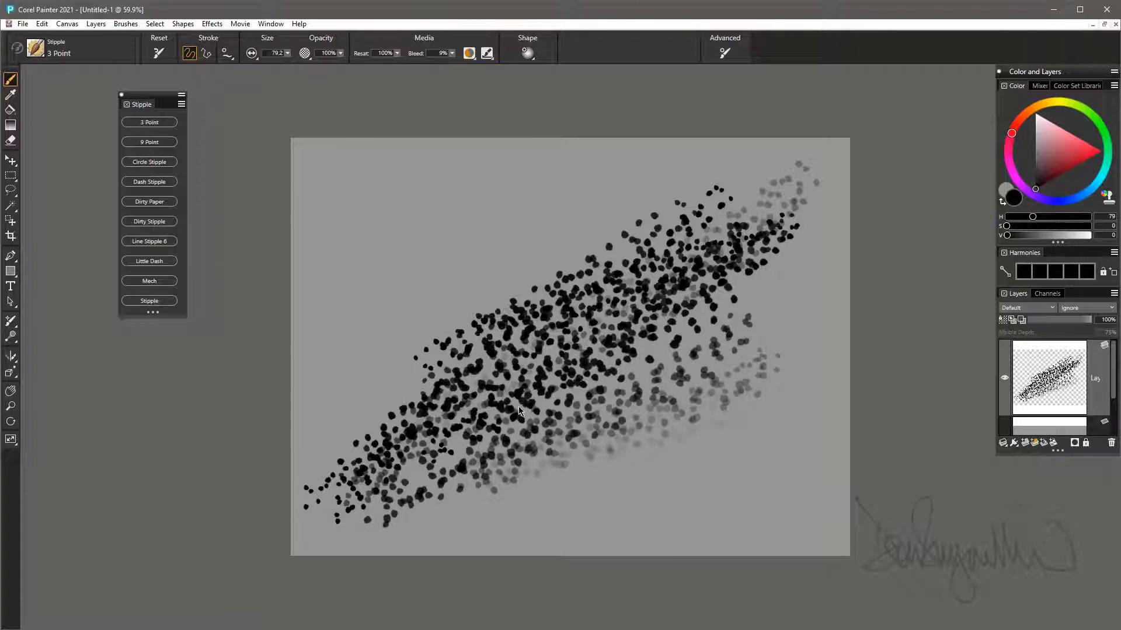
{"action": "key", "text": "ctrl+a"}
{"action": "key", "text": "Delete"}
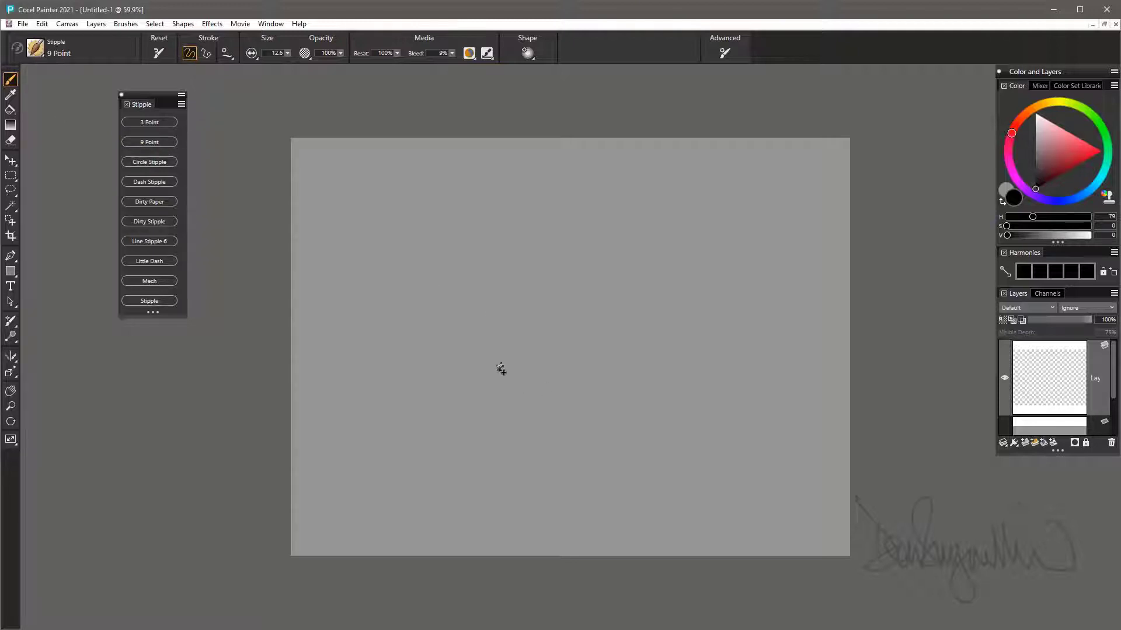
- Paint a diagonal band of fine black dots with the 9 Point brush at size 88.1, then clear the layer
{"action": "left_click_drag", "start_coordinate": [499, 377], "coordinate": [510, 404]}
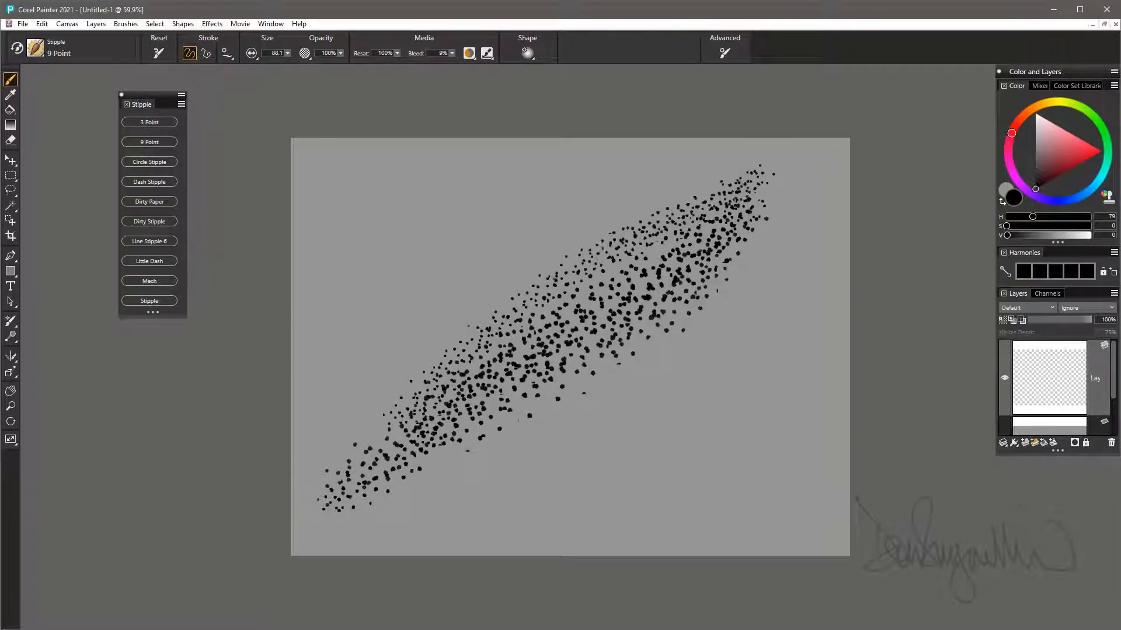
{"action": "left_click_drag", "start_coordinate": [336, 467], "coordinate": [420, 387]}
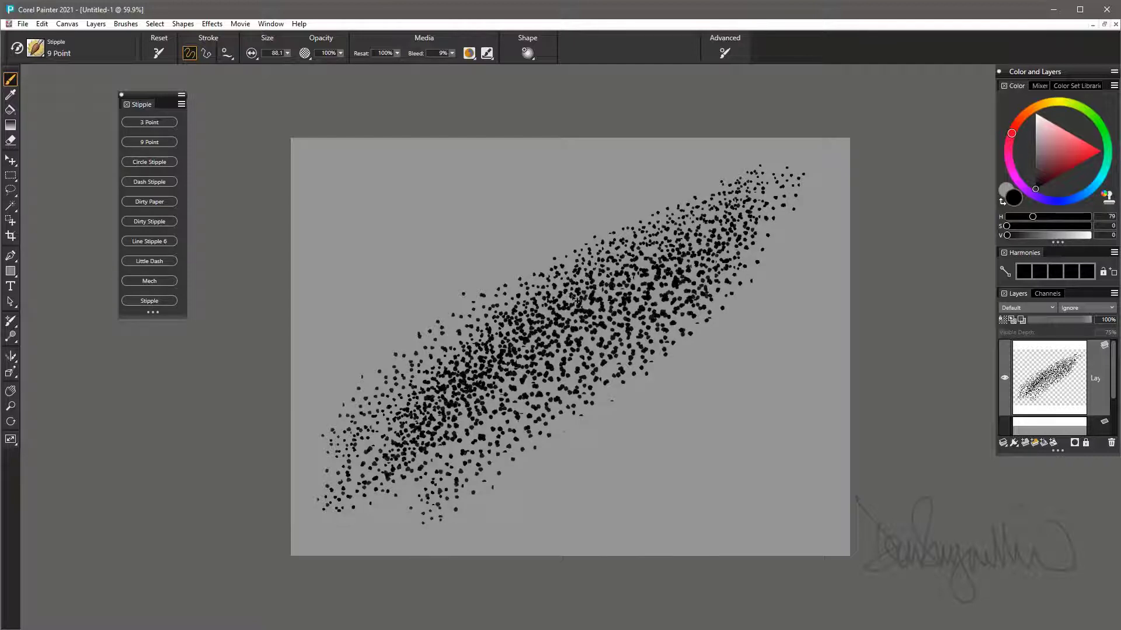
{"action": "key", "text": "ctrl+a"}
{"action": "key", "text": "ctrl+x"}
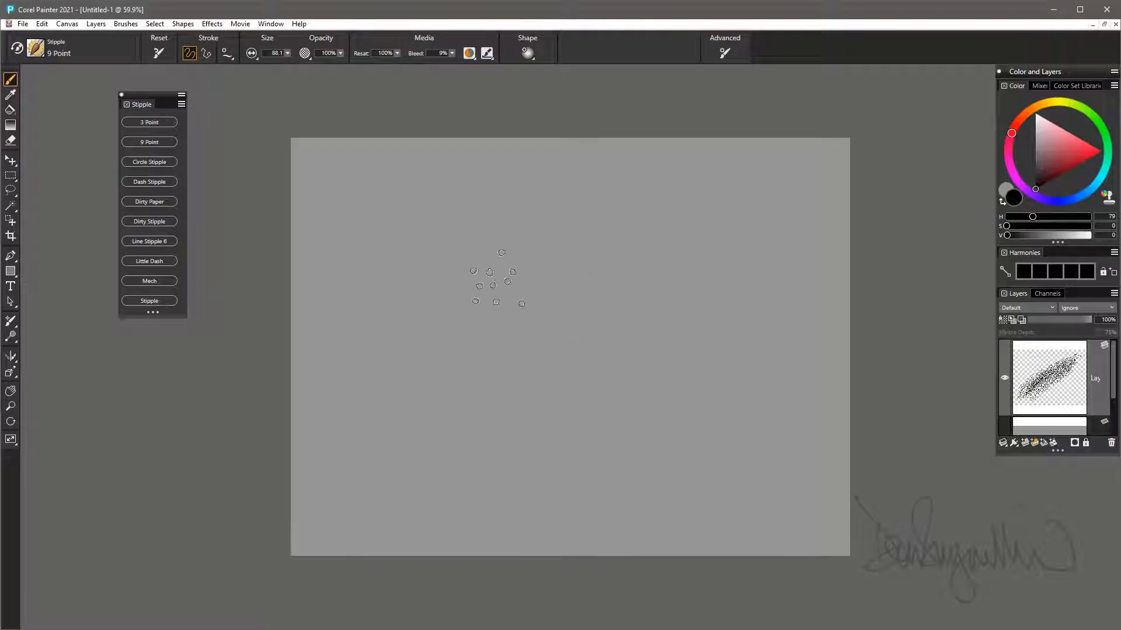
- Cover most of the canvas with Circle Stipple strokes, enlarging the brush to 187, then clear the layer
{"action": "left_click", "coordinate": [151, 163]}
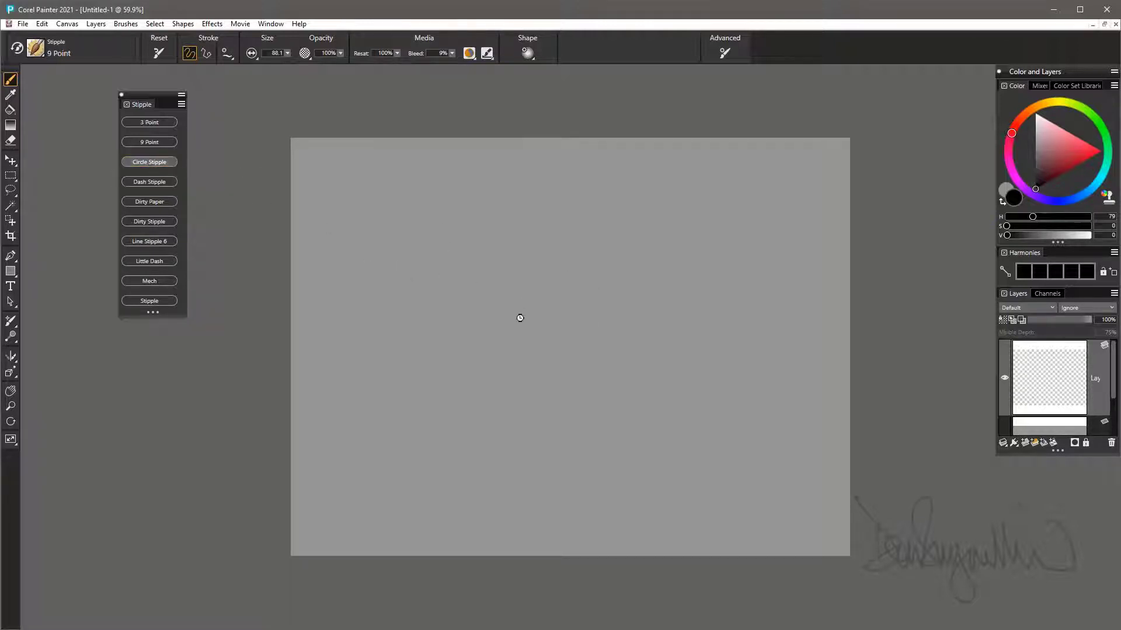
{"action": "mouse_move", "coordinate": [416, 436]}
{"action": "left_mouse_down"}
{"action": "mouse_move", "coordinate": [494, 359]}
{"action": "mouse_move", "coordinate": [527, 415]}
{"action": "left_mouse_up"}
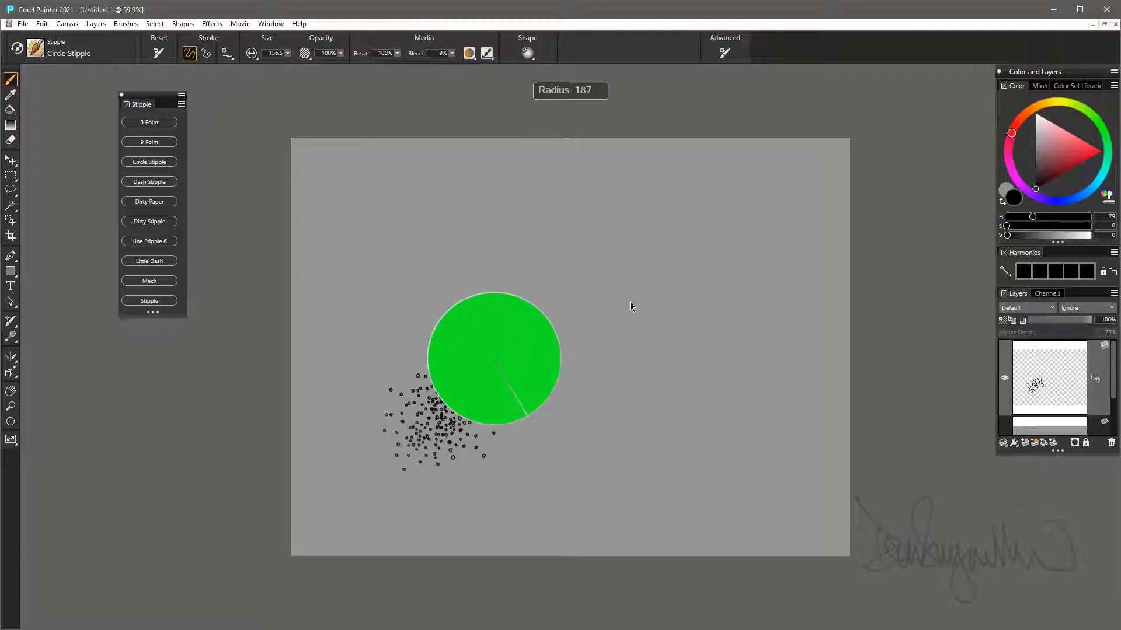
{"action": "mouse_move", "coordinate": [619, 304]}
{"action": "left_mouse_down"}
{"action": "mouse_move", "coordinate": [444, 415]}
{"action": "mouse_move", "coordinate": [782, 204]}
{"action": "mouse_move", "coordinate": [402, 479]}
{"action": "mouse_move", "coordinate": [526, 426]}
{"action": "mouse_move", "coordinate": [502, 432]}
{"action": "mouse_move", "coordinate": [362, 327]}
{"action": "mouse_move", "coordinate": [408, 350]}
{"action": "mouse_move", "coordinate": [747, 274]}
{"action": "mouse_move", "coordinate": [552, 356]}
{"action": "mouse_move", "coordinate": [367, 353]}
{"action": "mouse_move", "coordinate": [531, 294]}
{"action": "mouse_move", "coordinate": [532, 327]}
{"action": "left_mouse_up"}
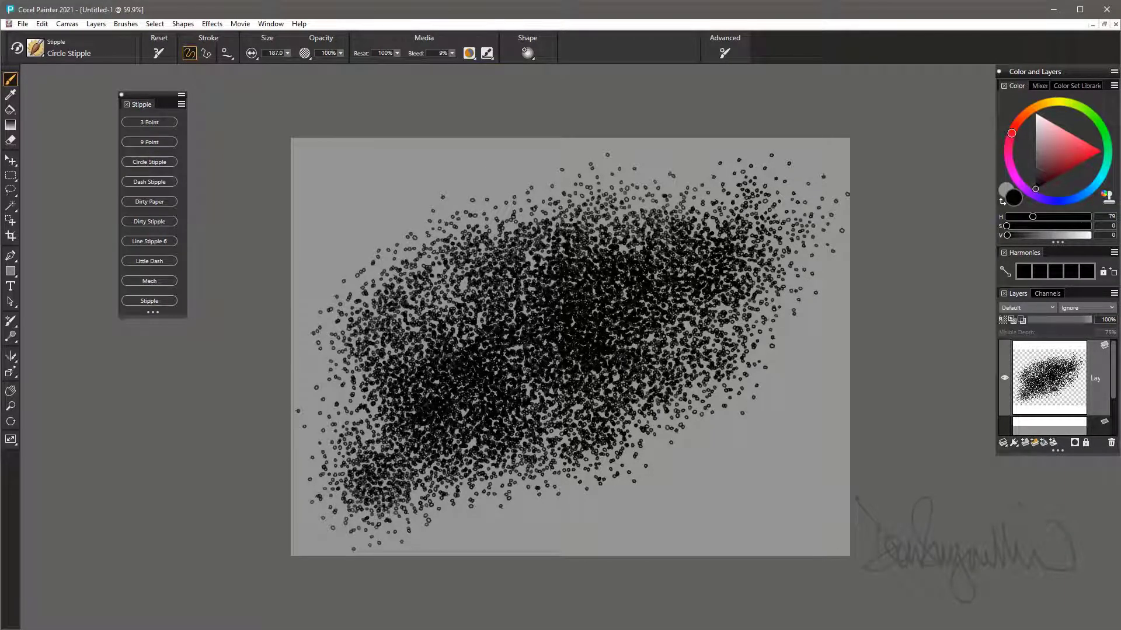
{"action": "key", "text": "ctrl+a"}
{"action": "key", "text": "BackSpace"}
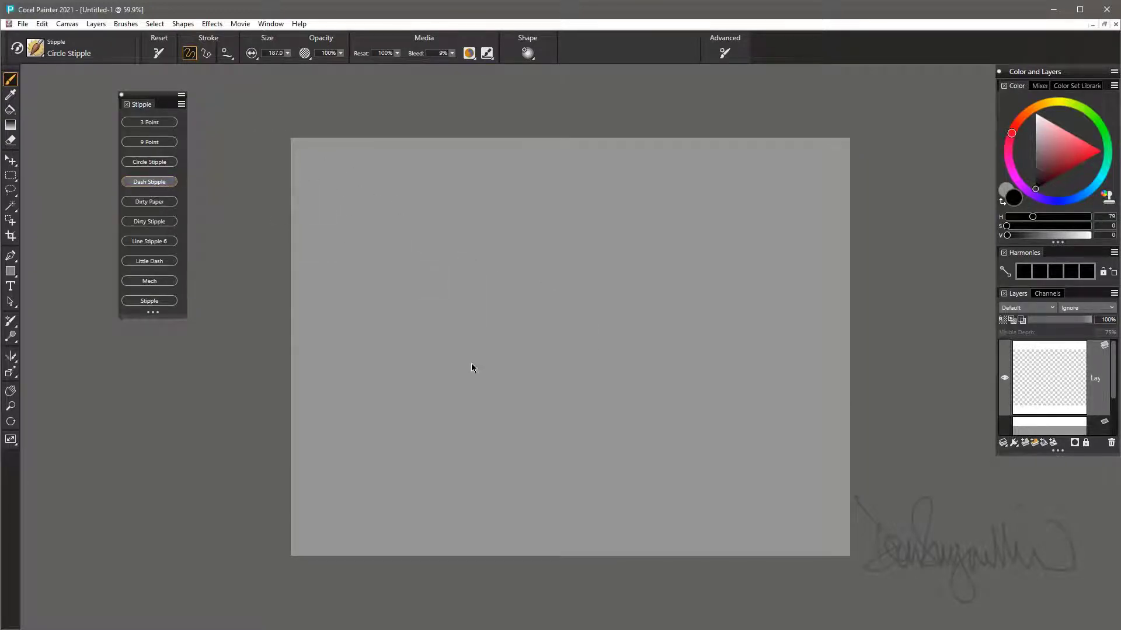
- Fill a broad diagonal area with Dash Stipple strokes at size 120.3, then clear the layer
{"action": "left_click", "coordinate": [150, 181]}
{"action": "mouse_move", "coordinate": [419, 425]}
{"action": "left_mouse_down"}
{"action": "mouse_move", "coordinate": [369, 476]}
{"action": "mouse_move", "coordinate": [771, 202]}
{"action": "mouse_move", "coordinate": [785, 225]}
{"action": "mouse_move", "coordinate": [347, 461]}
{"action": "mouse_move", "coordinate": [649, 377]}
{"action": "left_mouse_up"}
{"action": "mouse_move", "coordinate": [721, 288]}
{"action": "left_mouse_down"}
{"action": "mouse_move", "coordinate": [770, 220]}
{"action": "mouse_move", "coordinate": [408, 315]}
{"action": "mouse_move", "coordinate": [780, 196]}
{"action": "mouse_move", "coordinate": [542, 210]}
{"action": "mouse_move", "coordinate": [339, 420]}
{"action": "mouse_move", "coordinate": [753, 245]}
{"action": "mouse_move", "coordinate": [631, 374]}
{"action": "mouse_move", "coordinate": [409, 517]}
{"action": "mouse_move", "coordinate": [794, 292]}
{"action": "mouse_move", "coordinate": [756, 344]}
{"action": "mouse_move", "coordinate": [508, 409]}
{"action": "mouse_move", "coordinate": [572, 315]}
{"action": "mouse_move", "coordinate": [562, 318]}
{"action": "left_mouse_up"}
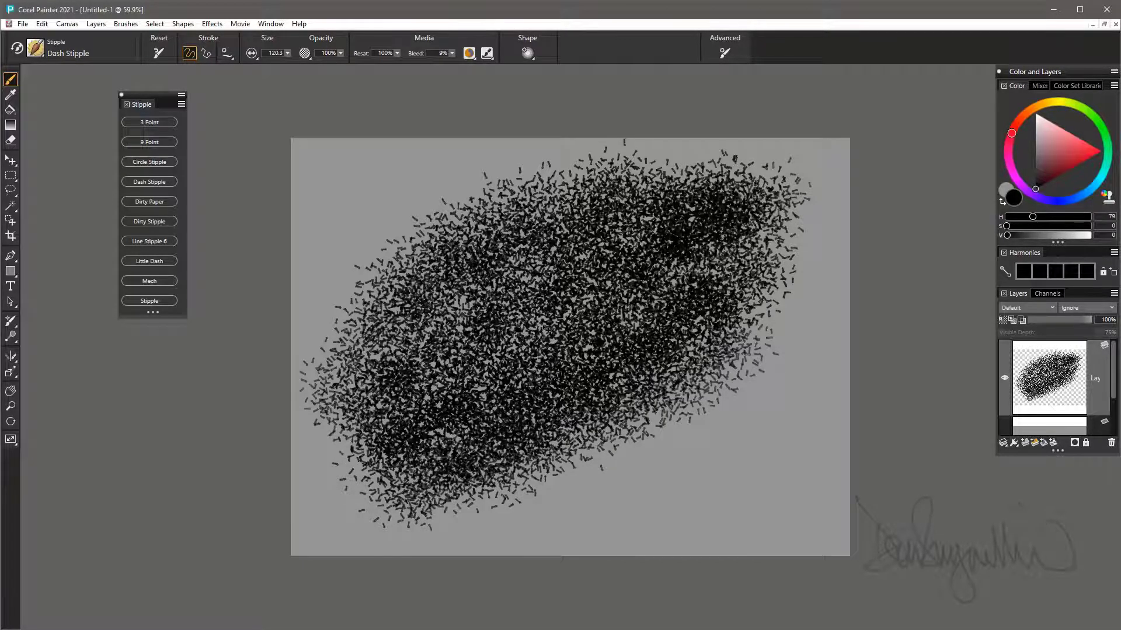
{"action": "key", "text": "ctrl+a"}
{"action": "key", "text": "Delete"}
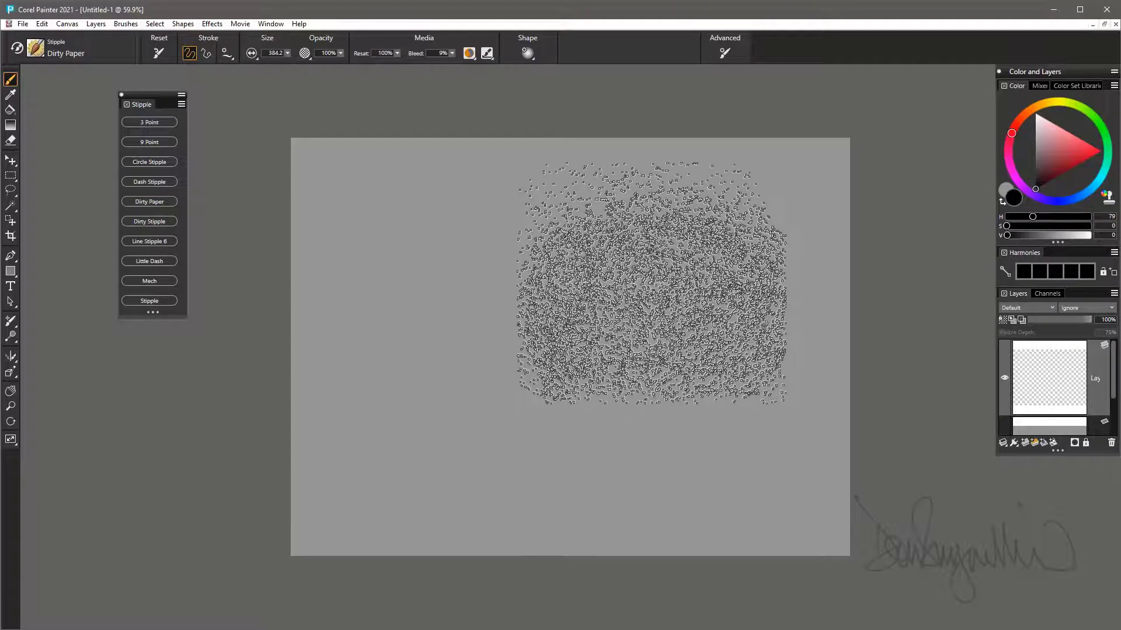
- Cover nearly the whole canvas with Dirty Paper texture at size 384.2, then clear the layer and deselect
{"action": "mouse_move", "coordinate": [658, 279]}
{"action": "left_mouse_down"}
{"action": "mouse_move", "coordinate": [374, 421]}
{"action": "mouse_move", "coordinate": [713, 350]}
{"action": "mouse_move", "coordinate": [689, 373]}
{"action": "mouse_move", "coordinate": [753, 315]}
{"action": "mouse_move", "coordinate": [724, 260]}
{"action": "mouse_move", "coordinate": [402, 175]}
{"action": "mouse_move", "coordinate": [633, 274]}
{"action": "mouse_move", "coordinate": [729, 418]}
{"action": "mouse_move", "coordinate": [736, 263]}
{"action": "mouse_move", "coordinate": [695, 362]}
{"action": "mouse_move", "coordinate": [395, 366]}
{"action": "mouse_move", "coordinate": [624, 443]}
{"action": "mouse_move", "coordinate": [657, 408]}
{"action": "mouse_move", "coordinate": [660, 426]}
{"action": "mouse_move", "coordinate": [606, 334]}
{"action": "mouse_move", "coordinate": [590, 329]}
{"action": "mouse_move", "coordinate": [618, 286]}
{"action": "mouse_move", "coordinate": [622, 373]}
{"action": "mouse_move", "coordinate": [627, 350]}
{"action": "left_mouse_up"}
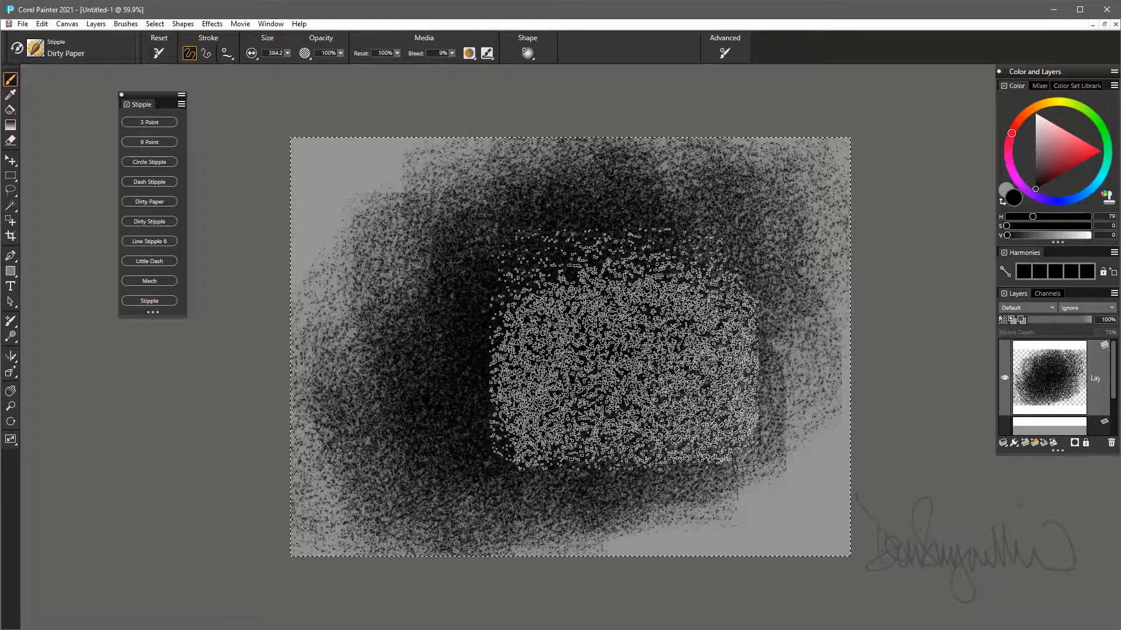
{"action": "key", "text": "ctrl+a"}
{"action": "key", "text": "Delete"}
{"action": "key", "text": "ctrl+d"}
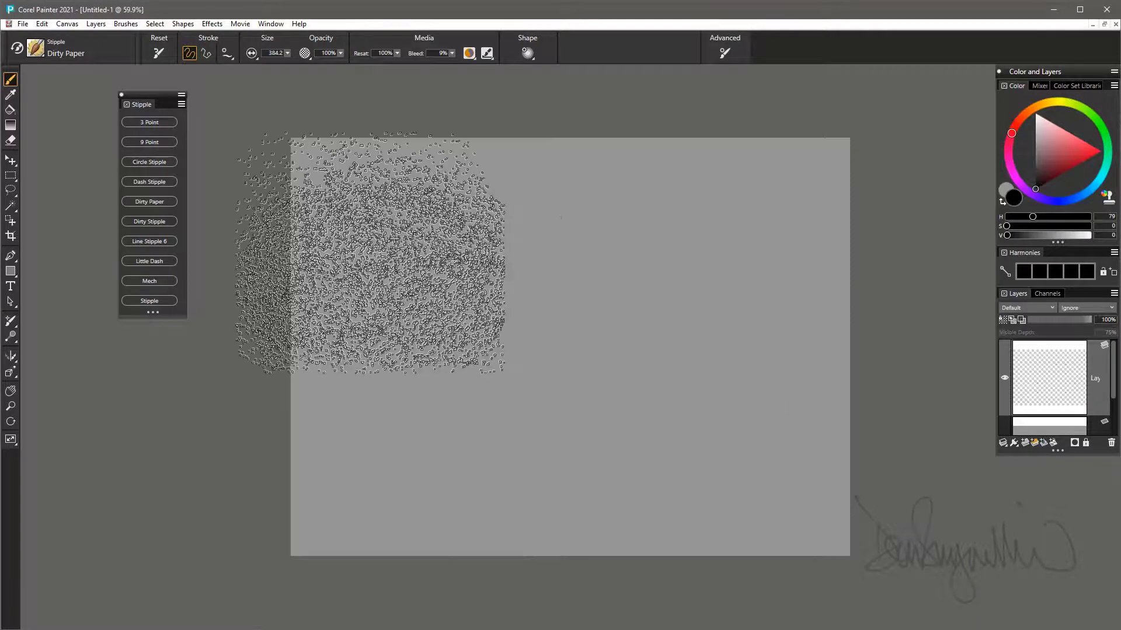
- Paint textured patches around the canvas centre with the Dirty Stipple brush, enlarged to 275.1, then clear the layer and deselect
{"action": "left_click", "coordinate": [153, 222]}
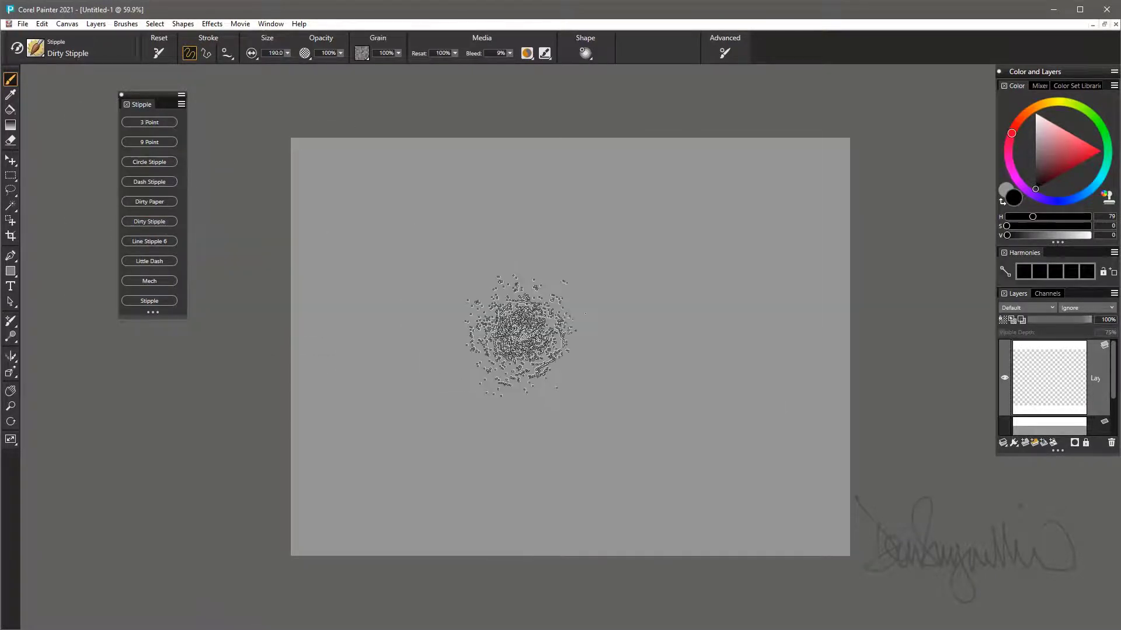
{"action": "mouse_move", "coordinate": [375, 450]}
{"action": "left_mouse_down"}
{"action": "mouse_move", "coordinate": [720, 258]}
{"action": "mouse_move", "coordinate": [741, 213]}
{"action": "mouse_move", "coordinate": [403, 447]}
{"action": "mouse_move", "coordinate": [491, 429]}
{"action": "mouse_move", "coordinate": [724, 315]}
{"action": "mouse_move", "coordinate": [338, 432]}
{"action": "mouse_move", "coordinate": [736, 210]}
{"action": "mouse_move", "coordinate": [385, 280]}
{"action": "mouse_move", "coordinate": [437, 508]}
{"action": "mouse_move", "coordinate": [429, 484]}
{"action": "mouse_move", "coordinate": [777, 280]}
{"action": "mouse_move", "coordinate": [601, 362]}
{"action": "mouse_move", "coordinate": [468, 388]}
{"action": "mouse_move", "coordinate": [735, 421]}
{"action": "left_mouse_up"}
{"action": "left_click_drag", "start_coordinate": [475, 383], "coordinate": [742, 402]}
{"action": "mouse_move", "coordinate": [654, 319]}
{"action": "left_mouse_down"}
{"action": "mouse_move", "coordinate": [508, 327]}
{"action": "mouse_move", "coordinate": [397, 467]}
{"action": "mouse_move", "coordinate": [612, 228]}
{"action": "mouse_move", "coordinate": [461, 351]}
{"action": "left_mouse_up"}
{"action": "key", "text": "ctrl+a"}
{"action": "key", "text": "Delete"}
{"action": "key", "text": "ctrl+d"}
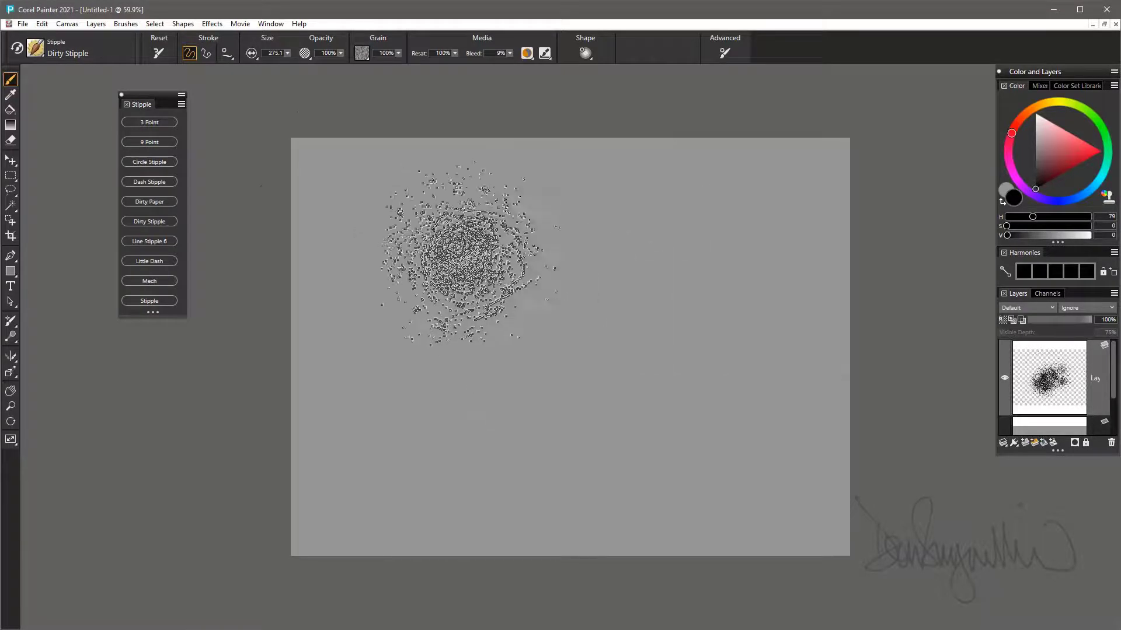
- Cover the canvas with overlapping curved bands of dotted rows using the Line Stipple 6 brush, then clear the layer
{"action": "left_click", "coordinate": [150, 243]}
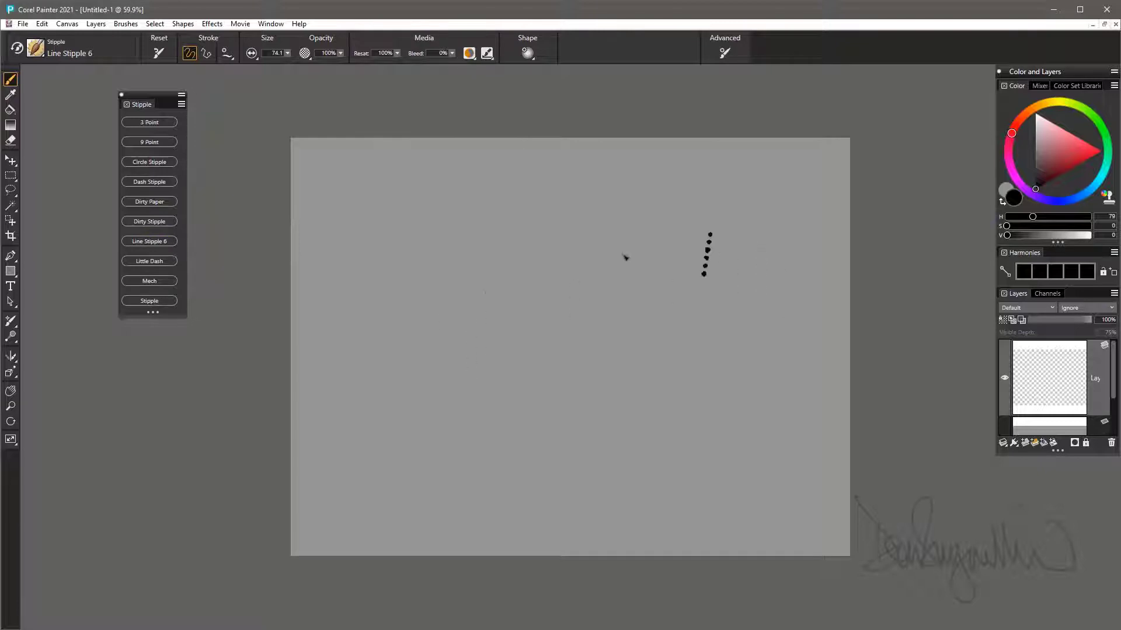
{"action": "mouse_move", "coordinate": [707, 254]}
{"action": "left_mouse_down"}
{"action": "mouse_move", "coordinate": [408, 412]}
{"action": "mouse_move", "coordinate": [823, 338]}
{"action": "left_mouse_up"}
{"action": "mouse_move", "coordinate": [698, 295]}
{"action": "left_mouse_down"}
{"action": "mouse_move", "coordinate": [560, 356]}
{"action": "mouse_move", "coordinate": [496, 502]}
{"action": "left_mouse_up"}
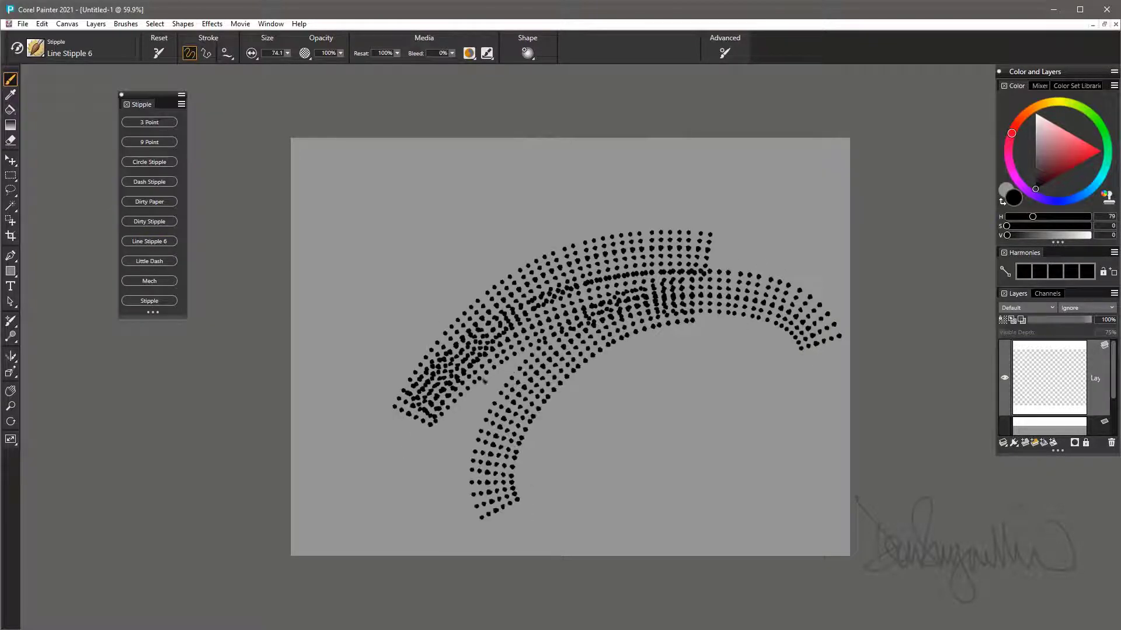
{"action": "mouse_move", "coordinate": [549, 318]}
{"action": "left_mouse_down"}
{"action": "mouse_move", "coordinate": [525, 512]}
{"action": "mouse_move", "coordinate": [596, 500]}
{"action": "left_mouse_up"}
{"action": "left_click_drag", "start_coordinate": [601, 334], "coordinate": [643, 478]}
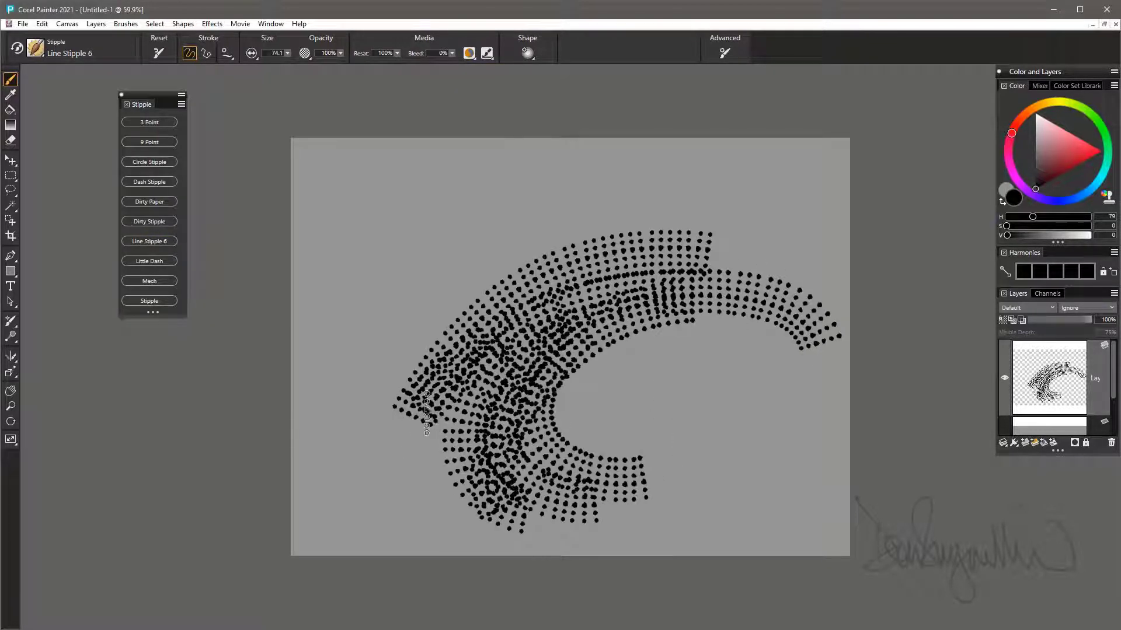
{"action": "mouse_move", "coordinate": [734, 217]}
{"action": "left_mouse_down"}
{"action": "mouse_move", "coordinate": [695, 201]}
{"action": "mouse_move", "coordinate": [377, 357]}
{"action": "mouse_move", "coordinate": [402, 464]}
{"action": "mouse_move", "coordinate": [438, 499]}
{"action": "left_mouse_up"}
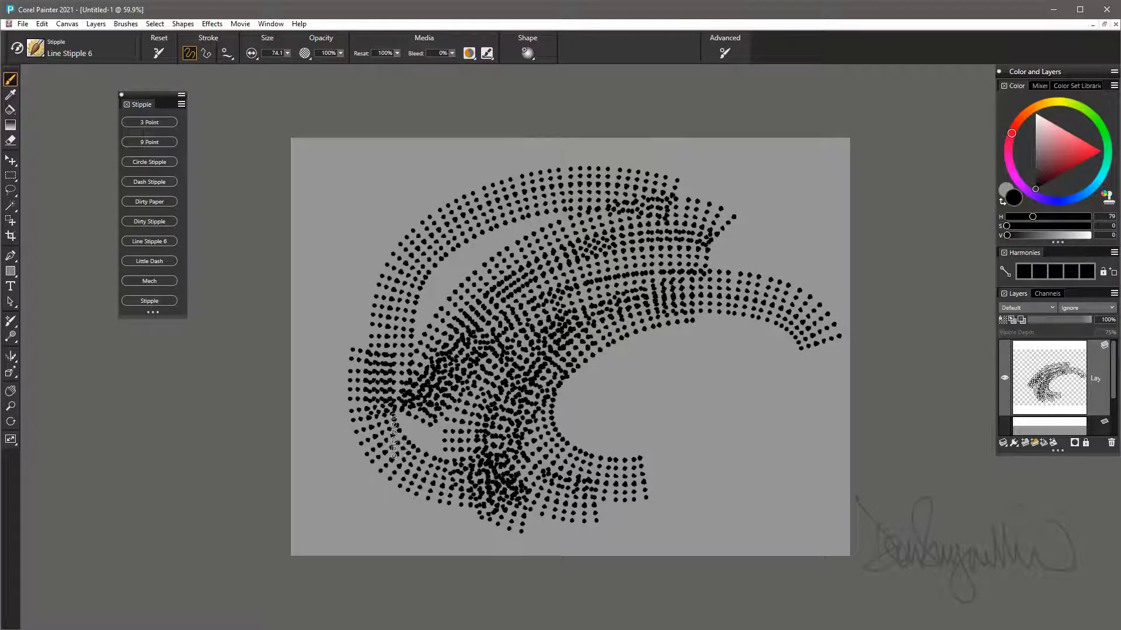
{"action": "mouse_move", "coordinate": [394, 437]}
{"action": "left_mouse_down"}
{"action": "mouse_move", "coordinate": [630, 350]}
{"action": "mouse_move", "coordinate": [779, 344]}
{"action": "left_mouse_up"}
{"action": "mouse_move", "coordinate": [747, 378]}
{"action": "left_mouse_down"}
{"action": "mouse_move", "coordinate": [627, 383]}
{"action": "mouse_move", "coordinate": [759, 344]}
{"action": "left_mouse_up"}
{"action": "mouse_move", "coordinate": [439, 184]}
{"action": "left_mouse_down"}
{"action": "mouse_move", "coordinate": [330, 327]}
{"action": "mouse_move", "coordinate": [416, 467]}
{"action": "left_mouse_up"}
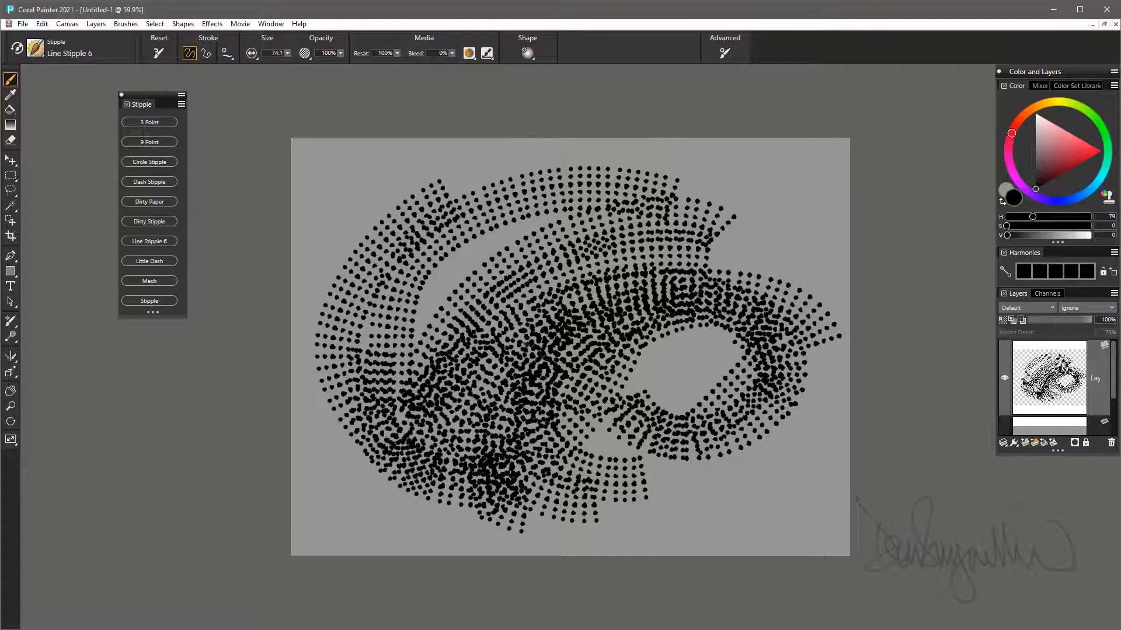
{"action": "mouse_move", "coordinate": [584, 175]}
{"action": "left_mouse_down"}
{"action": "mouse_move", "coordinate": [782, 175]}
{"action": "mouse_move", "coordinate": [759, 268]}
{"action": "left_mouse_up"}
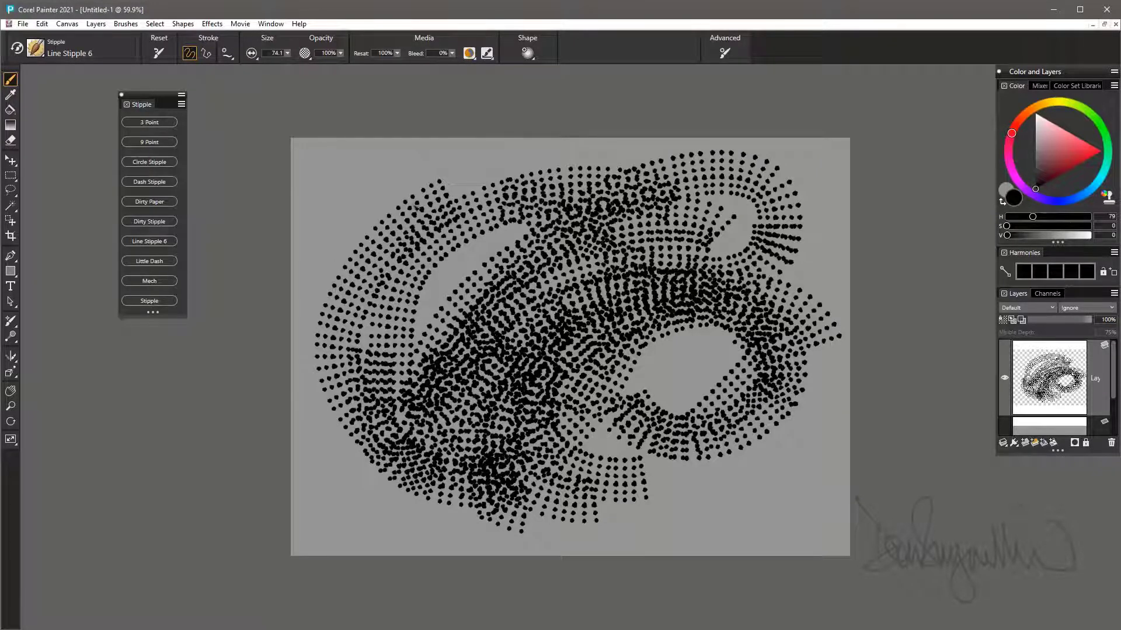
{"action": "mouse_move", "coordinate": [508, 202]}
{"action": "left_mouse_down"}
{"action": "mouse_move", "coordinate": [330, 351]}
{"action": "mouse_move", "coordinate": [316, 380]}
{"action": "left_mouse_up"}
{"action": "mouse_move", "coordinate": [389, 515]}
{"action": "left_mouse_down"}
{"action": "mouse_move", "coordinate": [779, 458]}
{"action": "mouse_move", "coordinate": [389, 501]}
{"action": "mouse_move", "coordinate": [777, 383]}
{"action": "mouse_move", "coordinate": [339, 476]}
{"action": "mouse_move", "coordinate": [753, 356]}
{"action": "mouse_move", "coordinate": [624, 486]}
{"action": "left_mouse_up"}
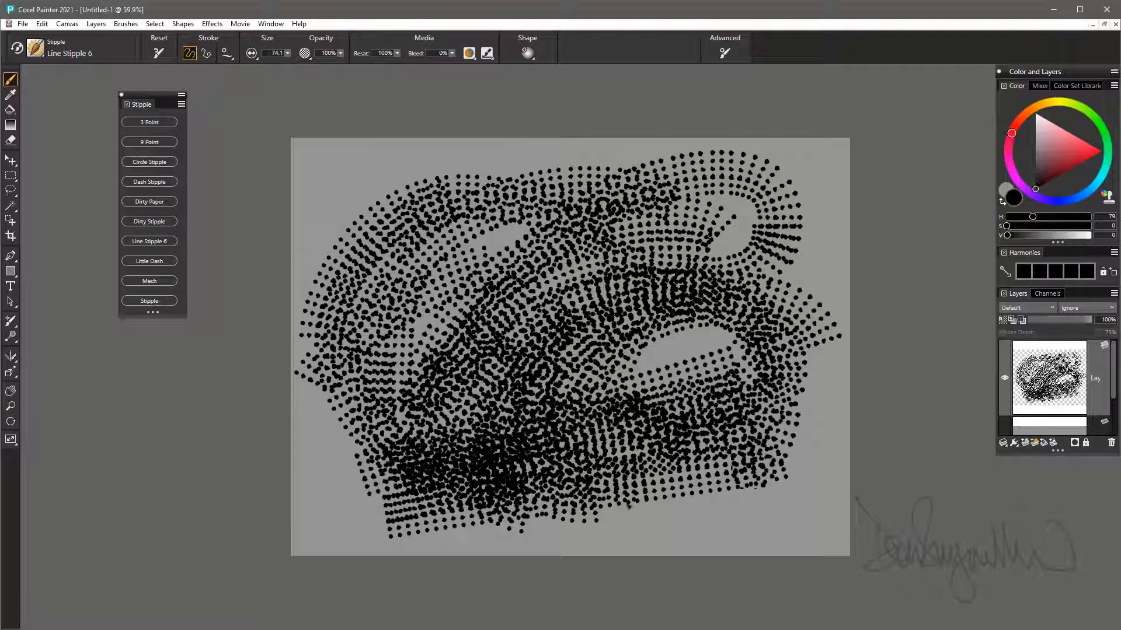
{"action": "mouse_move", "coordinate": [399, 439]}
{"action": "left_mouse_down"}
{"action": "mouse_move", "coordinate": [654, 496]}
{"action": "mouse_move", "coordinate": [709, 442]}
{"action": "left_mouse_up"}
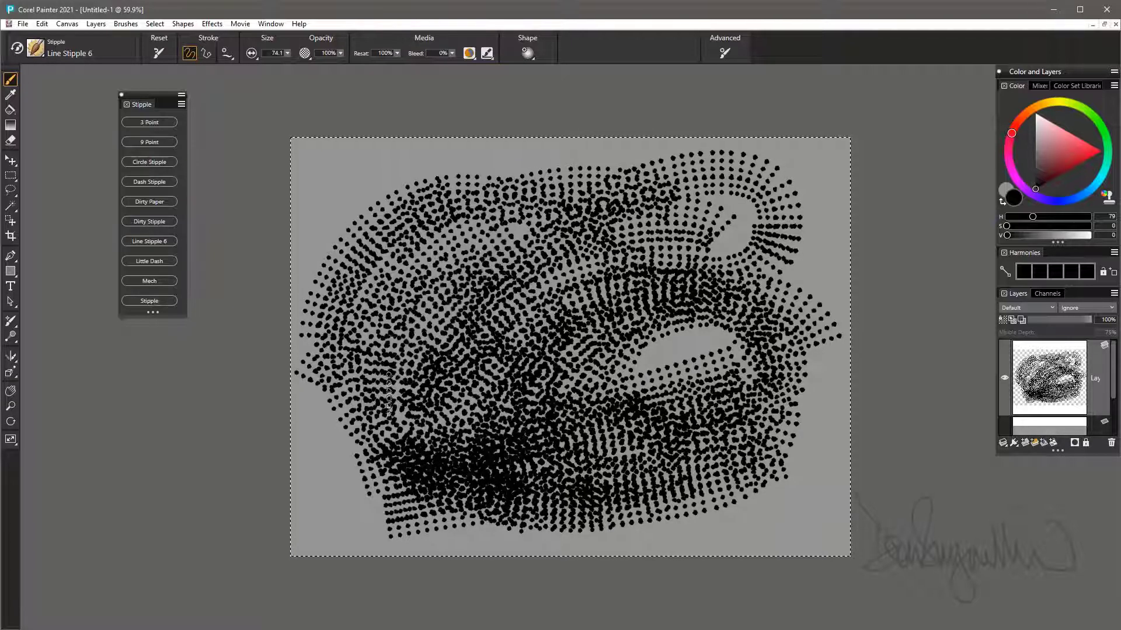
{"action": "key", "text": "Delete"}
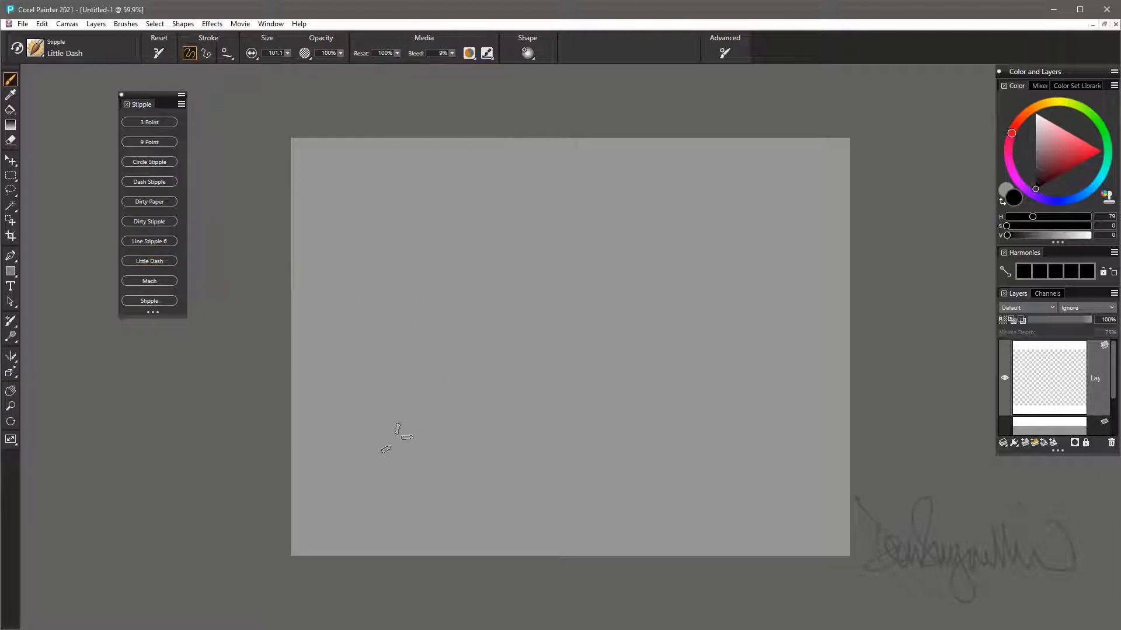
- Paint overlapping diagonal strokes of short dashes with the Little Dash brush, enlarging it from 101.1 to 175.9 for bigger dashes
{"action": "mouse_move", "coordinate": [361, 472]}
{"action": "left_mouse_down"}
{"action": "mouse_move", "coordinate": [484, 377]}
{"action": "mouse_move", "coordinate": [768, 267]}
{"action": "left_mouse_up"}
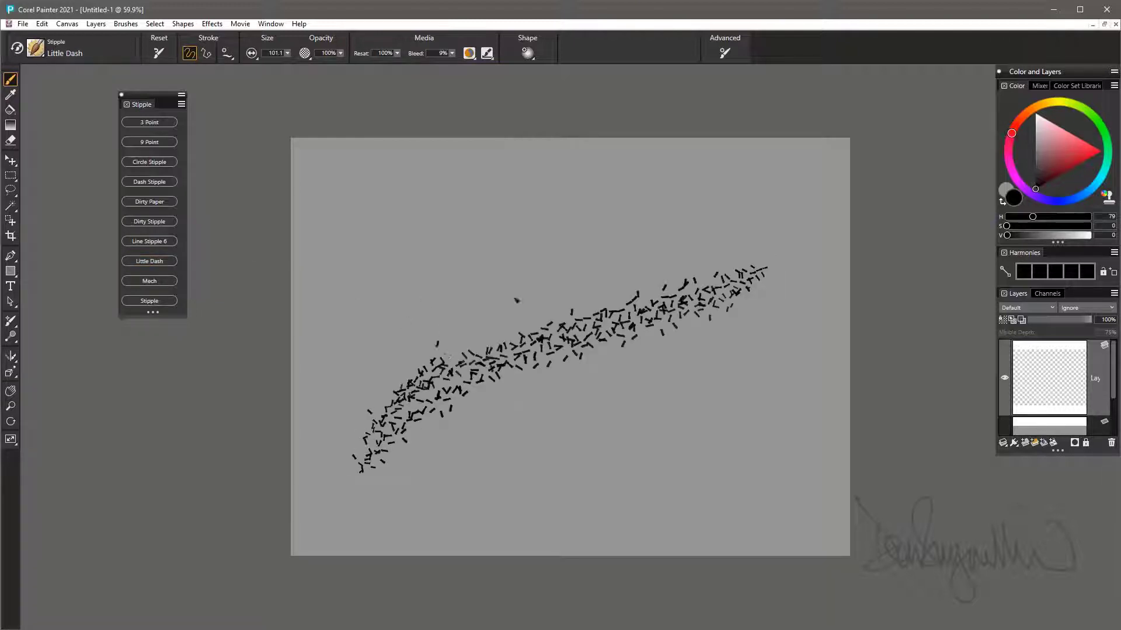
{"action": "left_click_drag", "start_coordinate": [432, 350], "coordinate": [648, 204]}
{"action": "mouse_move", "coordinate": [698, 238]}
{"action": "left_mouse_down"}
{"action": "mouse_move", "coordinate": [514, 344]}
{"action": "mouse_move", "coordinate": [610, 246]}
{"action": "left_mouse_up"}
{"action": "mouse_move", "coordinate": [372, 474]}
{"action": "left_mouse_down"}
{"action": "mouse_move", "coordinate": [818, 233]}
{"action": "mouse_move", "coordinate": [491, 392]}
{"action": "left_mouse_up"}
{"action": "mouse_move", "coordinate": [409, 429]}
{"action": "left_mouse_down"}
{"action": "mouse_move", "coordinate": [794, 251]}
{"action": "mouse_move", "coordinate": [432, 420]}
{"action": "mouse_move", "coordinate": [531, 382]}
{"action": "left_mouse_up"}
{"action": "mouse_move", "coordinate": [541, 437]}
{"action": "left_mouse_down"}
{"action": "mouse_move", "coordinate": [584, 461]}
{"action": "mouse_move", "coordinate": [467, 467]}
{"action": "mouse_move", "coordinate": [543, 409]}
{"action": "mouse_move", "coordinate": [403, 478]}
{"action": "mouse_move", "coordinate": [729, 350]}
{"action": "mouse_move", "coordinate": [595, 426]}
{"action": "mouse_move", "coordinate": [758, 359]}
{"action": "mouse_move", "coordinate": [350, 514]}
{"action": "left_mouse_up"}
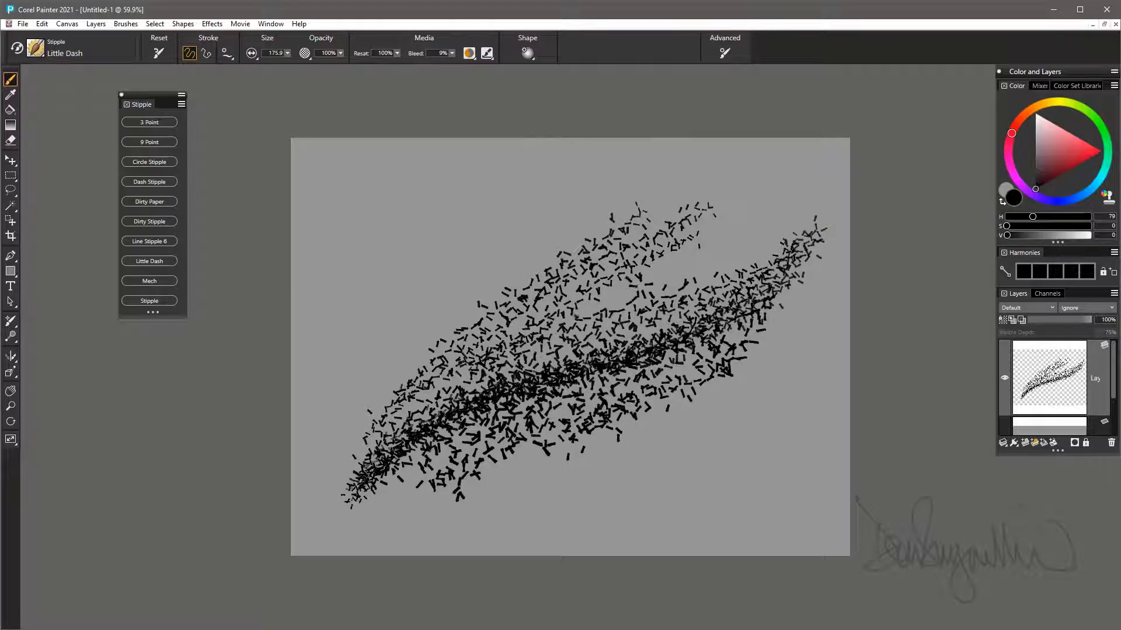
{"action": "left_click_drag", "start_coordinate": [569, 318], "coordinate": [543, 359]}
{"action": "mouse_move", "coordinate": [478, 336]}
{"action": "left_mouse_down"}
{"action": "mouse_move", "coordinate": [379, 403]}
{"action": "mouse_move", "coordinate": [700, 231]}
{"action": "mouse_move", "coordinate": [677, 272]}
{"action": "mouse_move", "coordinate": [759, 187]}
{"action": "left_mouse_up"}
{"action": "mouse_move", "coordinate": [561, 237]}
{"action": "left_mouse_down"}
{"action": "mouse_move", "coordinate": [362, 373]}
{"action": "mouse_move", "coordinate": [344, 418]}
{"action": "mouse_move", "coordinate": [534, 212]}
{"action": "left_mouse_up"}
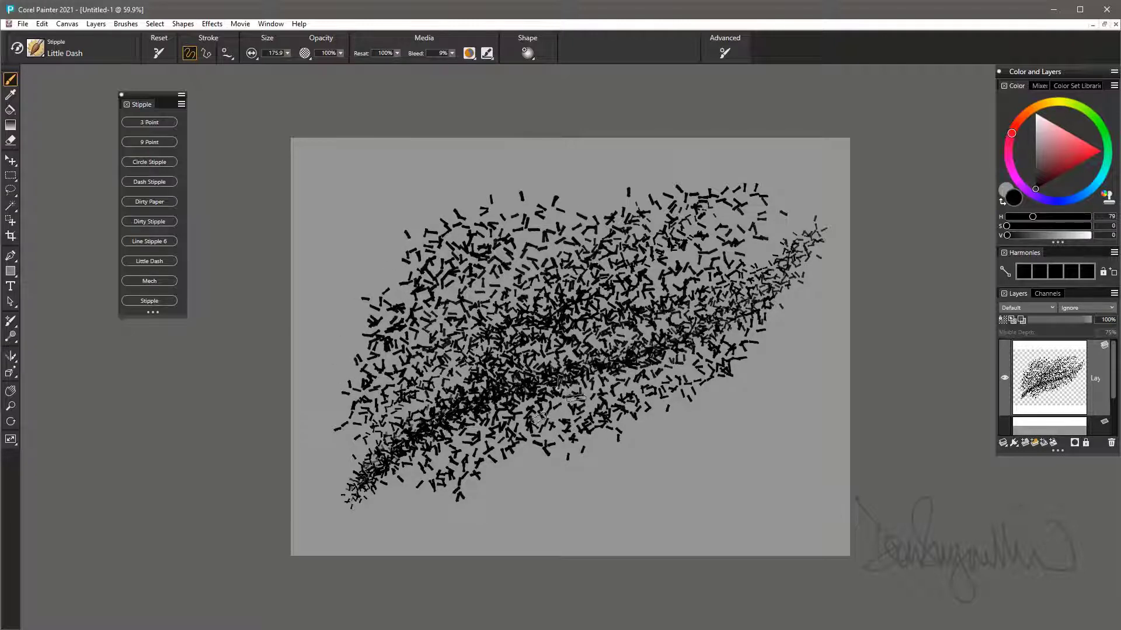
- Switch to the Mech brush and clear the Little Dash strokes from the layer
{"action": "left_click", "coordinate": [150, 281]}
{"action": "key", "text": "ctrl+a"}
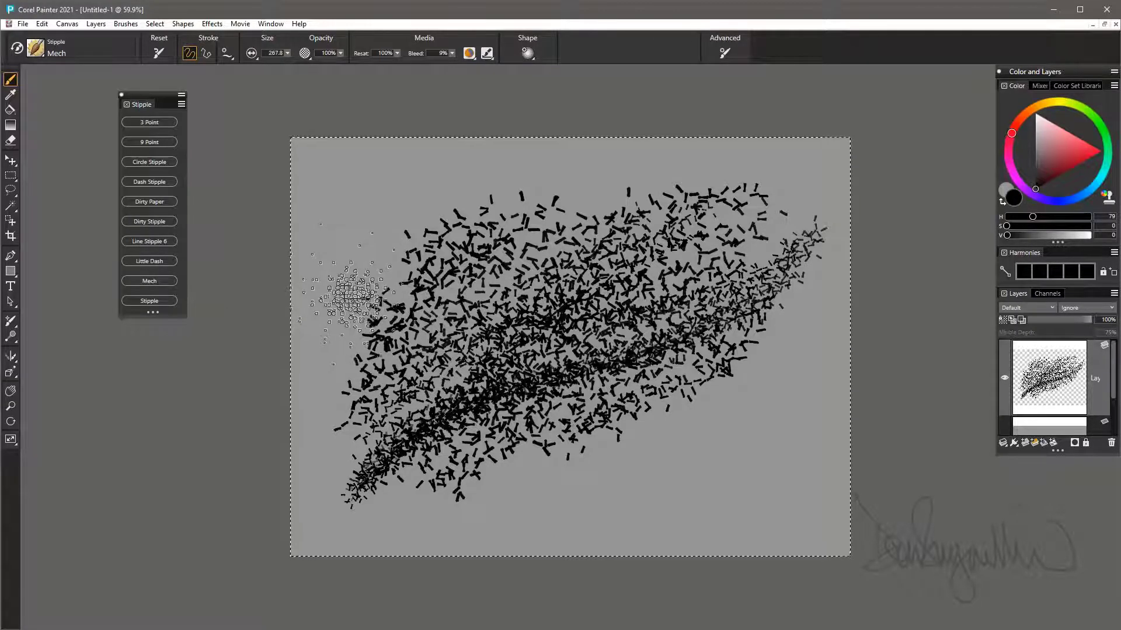
{"action": "key", "text": "Delete"}
{"action": "key", "text": "ctrl+d"}
- Paint a broad, uneven patch of grid-like texture with the Mech brush at size 267.8, then clear the layer
{"action": "mouse_move", "coordinate": [374, 472]}
{"action": "left_mouse_down"}
{"action": "mouse_move", "coordinate": [730, 256]}
{"action": "mouse_move", "coordinate": [350, 461]}
{"action": "mouse_move", "coordinate": [572, 338]}
{"action": "mouse_move", "coordinate": [578, 309]}
{"action": "mouse_move", "coordinate": [748, 192]}
{"action": "mouse_move", "coordinate": [437, 292]}
{"action": "mouse_move", "coordinate": [736, 204]}
{"action": "mouse_move", "coordinate": [514, 280]}
{"action": "mouse_move", "coordinate": [713, 240]}
{"action": "mouse_move", "coordinate": [671, 339]}
{"action": "mouse_move", "coordinate": [513, 421]}
{"action": "mouse_move", "coordinate": [653, 402]}
{"action": "mouse_move", "coordinate": [447, 467]}
{"action": "mouse_move", "coordinate": [711, 356]}
{"action": "mouse_move", "coordinate": [386, 368]}
{"action": "mouse_move", "coordinate": [683, 274]}
{"action": "mouse_move", "coordinate": [397, 408]}
{"action": "mouse_move", "coordinate": [753, 222]}
{"action": "mouse_move", "coordinate": [537, 456]}
{"action": "mouse_move", "coordinate": [649, 398]}
{"action": "left_mouse_up"}
{"action": "key", "text": "ctrl+a"}
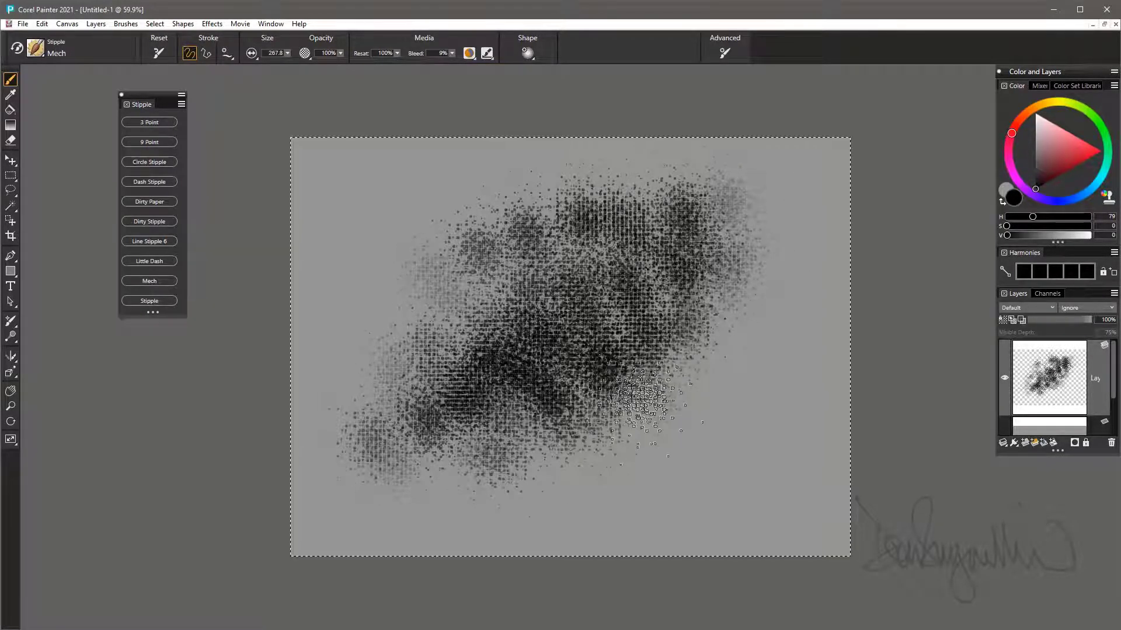
{"action": "key", "text": "Delete"}
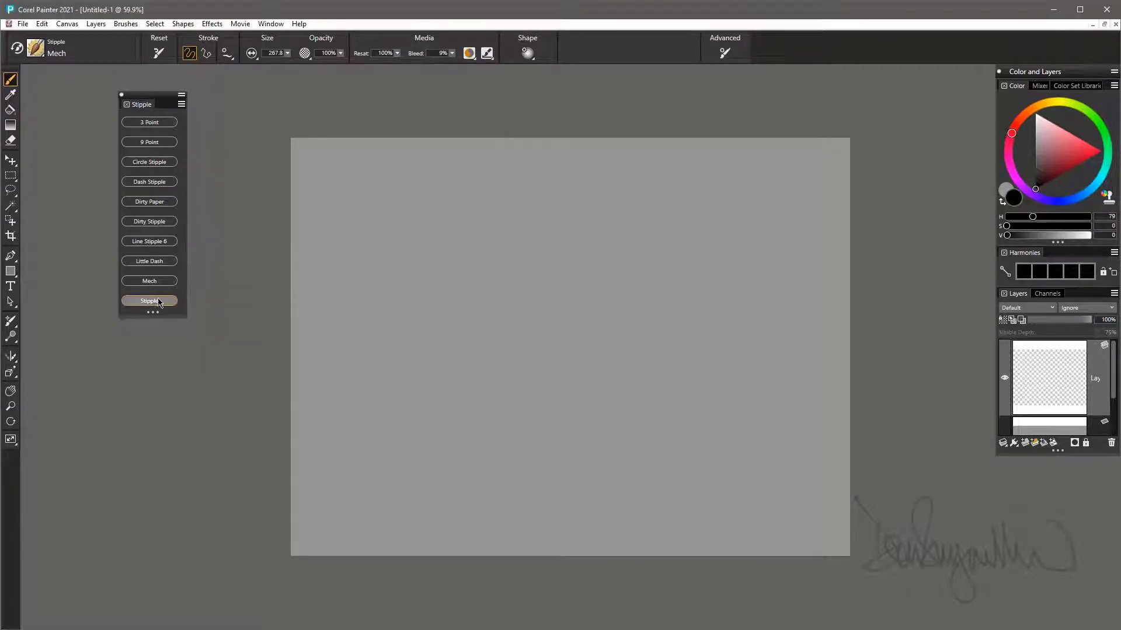
- Paint overlapping curved lines and loops of fine speckles with the Stipple brush at size 59.4, then clear the layer
{"action": "mouse_move", "coordinate": [343, 442]}
{"action": "left_mouse_down"}
{"action": "mouse_move", "coordinate": [448, 283]}
{"action": "mouse_move", "coordinate": [768, 234]}
{"action": "mouse_move", "coordinate": [733, 263]}
{"action": "mouse_move", "coordinate": [418, 398]}
{"action": "left_mouse_up"}
{"action": "mouse_move", "coordinate": [499, 287]}
{"action": "left_mouse_down"}
{"action": "mouse_move", "coordinate": [393, 373]}
{"action": "mouse_move", "coordinate": [479, 408]}
{"action": "left_mouse_up"}
{"action": "mouse_move", "coordinate": [499, 287]}
{"action": "left_mouse_down"}
{"action": "mouse_move", "coordinate": [425, 373]}
{"action": "mouse_move", "coordinate": [548, 368]}
{"action": "left_mouse_up"}
{"action": "left_click_drag", "start_coordinate": [480, 385], "coordinate": [476, 404]}
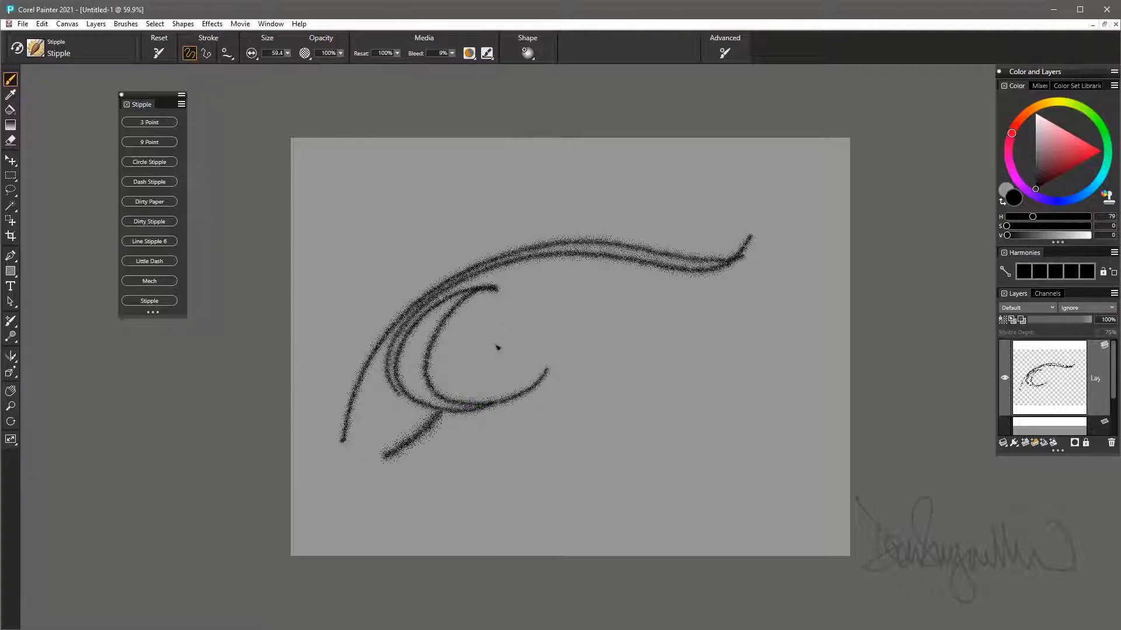
{"action": "mouse_move", "coordinate": [497, 348]}
{"action": "left_mouse_down"}
{"action": "mouse_move", "coordinate": [765, 290]}
{"action": "mouse_move", "coordinate": [433, 465]}
{"action": "mouse_move", "coordinate": [688, 343]}
{"action": "left_mouse_up"}
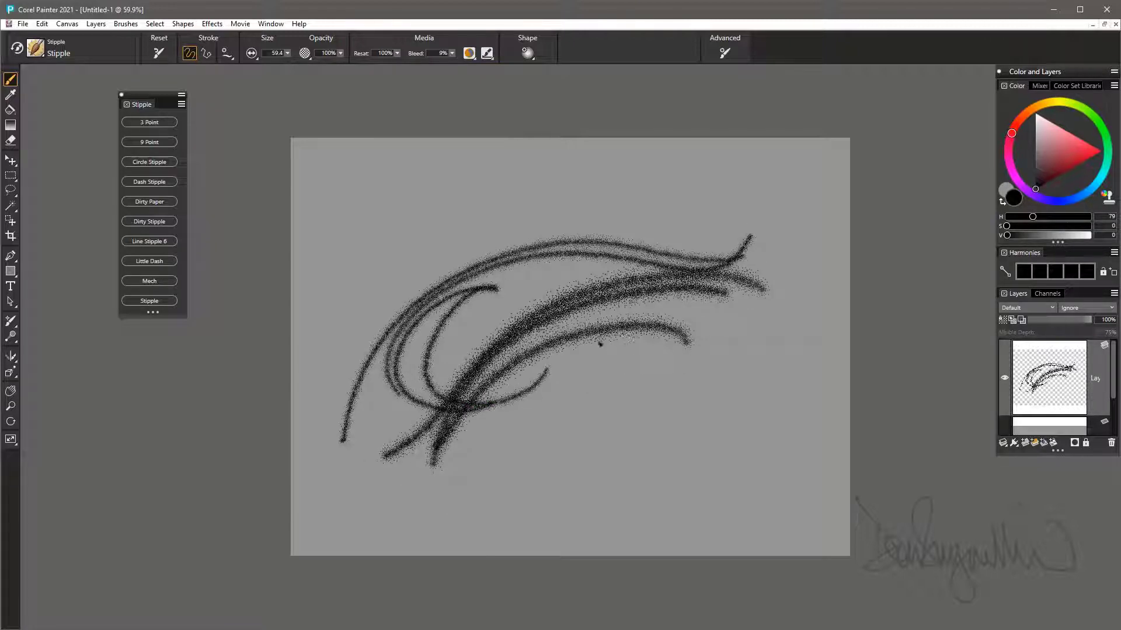
{"action": "mouse_move", "coordinate": [617, 329]}
{"action": "left_mouse_down"}
{"action": "mouse_move", "coordinate": [525, 457]}
{"action": "mouse_move", "coordinate": [654, 379]}
{"action": "mouse_move", "coordinate": [700, 374]}
{"action": "left_mouse_up"}
{"action": "left_click_drag", "start_coordinate": [519, 480], "coordinate": [579, 433]}
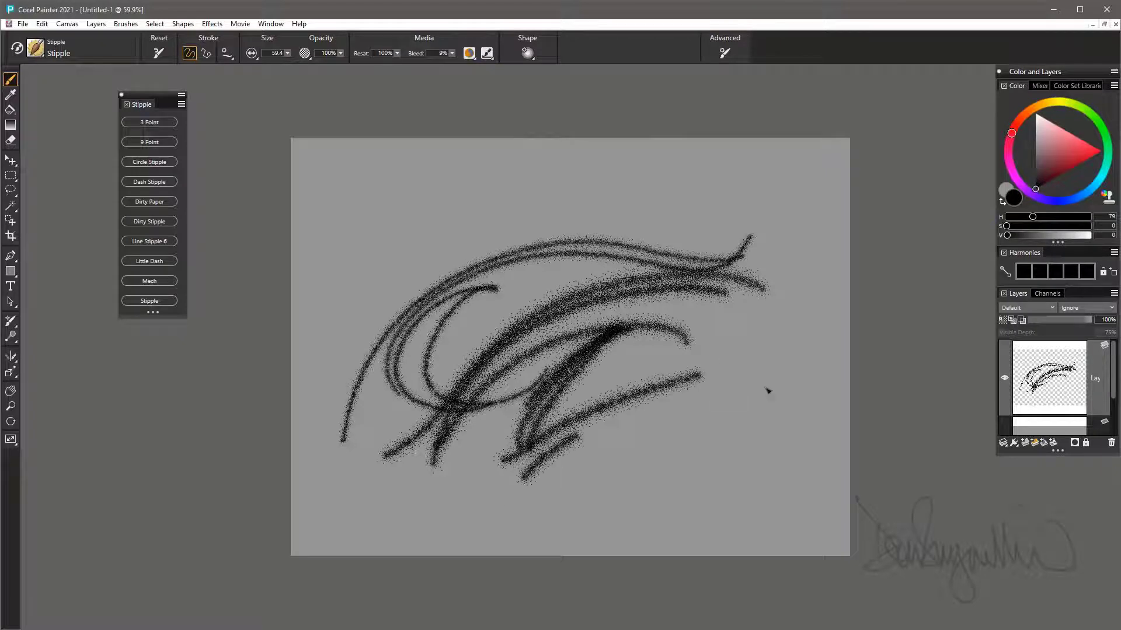
{"action": "left_click_drag", "start_coordinate": [753, 388], "coordinate": [569, 442]}
{"action": "mouse_move", "coordinate": [613, 224]}
{"action": "left_mouse_down"}
{"action": "mouse_move", "coordinate": [442, 369]}
{"action": "mouse_move", "coordinate": [379, 302]}
{"action": "mouse_move", "coordinate": [470, 312]}
{"action": "left_mouse_up"}
{"action": "left_click_drag", "start_coordinate": [647, 355], "coordinate": [403, 437]}
{"action": "mouse_move", "coordinate": [392, 491]}
{"action": "left_mouse_down"}
{"action": "mouse_move", "coordinate": [621, 432]}
{"action": "mouse_move", "coordinate": [490, 405]}
{"action": "left_mouse_up"}
{"action": "mouse_move", "coordinate": [688, 200]}
{"action": "left_mouse_down"}
{"action": "mouse_move", "coordinate": [724, 365]}
{"action": "mouse_move", "coordinate": [344, 426]}
{"action": "mouse_move", "coordinate": [450, 354]}
{"action": "left_mouse_up"}
{"action": "key", "text": "ctrl+a"}
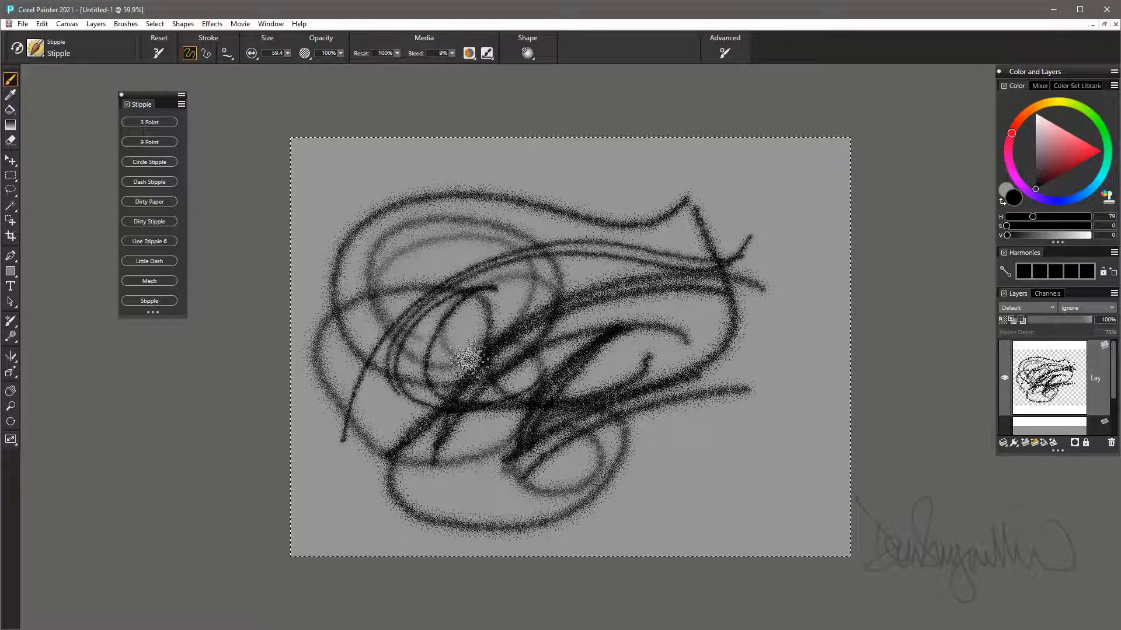
{"action": "key", "text": "Delete"}
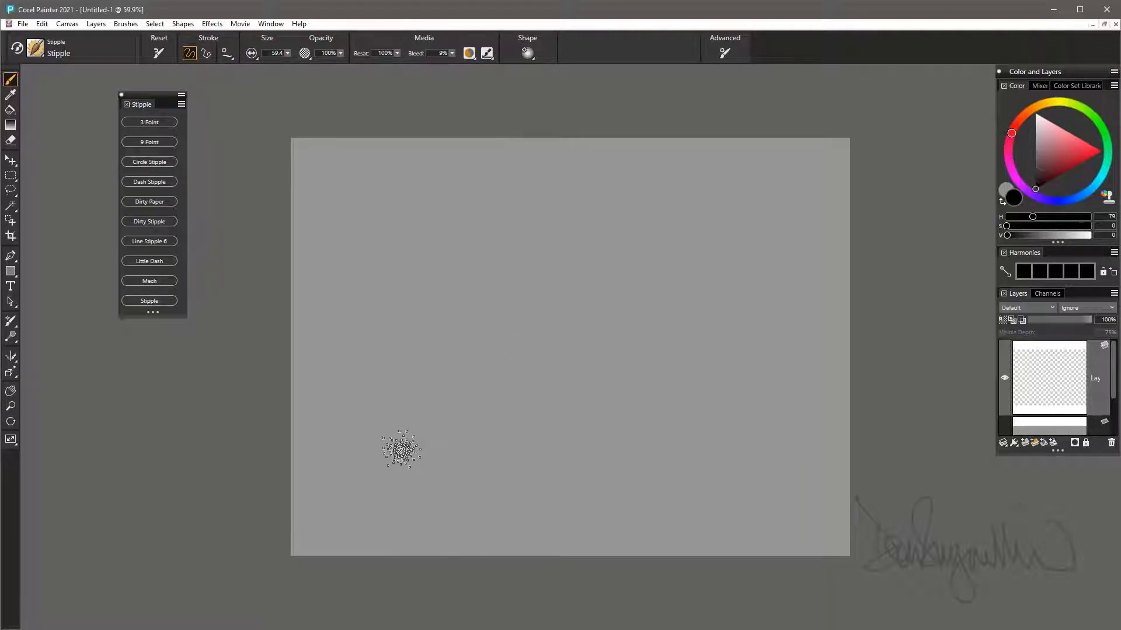
- Paint a broad diagonal patch of scattered, fading dots with the 3 Point Fade brush from the expanded palette, then clear it
{"action": "mouse_move", "coordinate": [147, 356]}
{"action": "left_mouse_down"}
{"action": "mouse_move", "coordinate": [137, 458]}
{"action": "mouse_move", "coordinate": [138, 445]}
{"action": "left_mouse_up"}
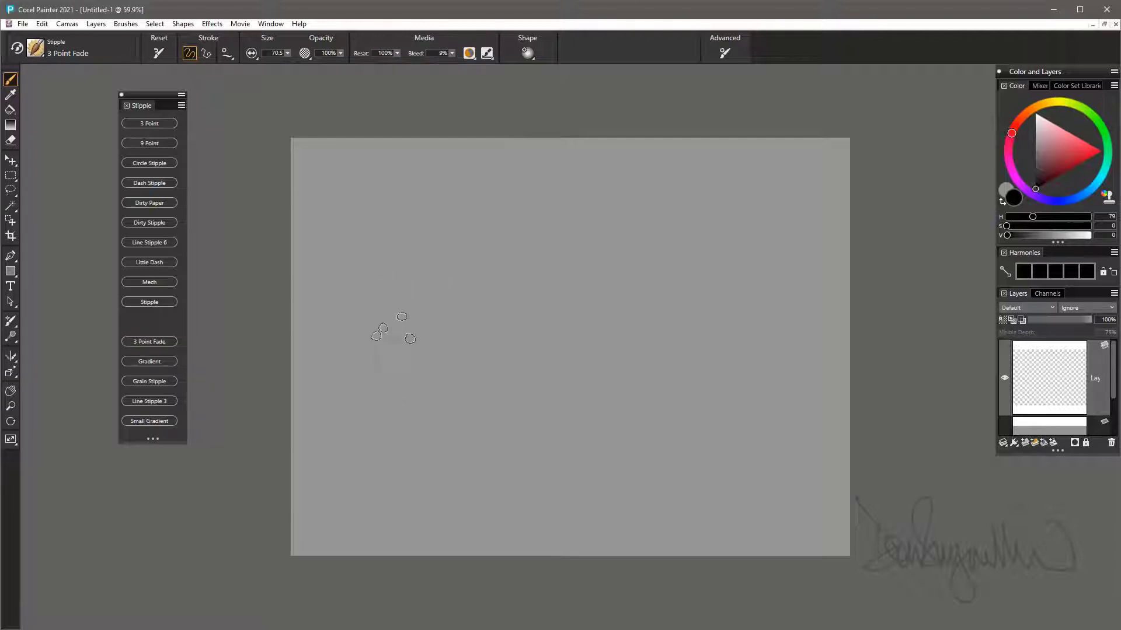
{"action": "mouse_move", "coordinate": [361, 452]}
{"action": "left_mouse_down"}
{"action": "mouse_move", "coordinate": [724, 181]}
{"action": "mouse_move", "coordinate": [496, 327]}
{"action": "mouse_move", "coordinate": [642, 257]}
{"action": "mouse_move", "coordinate": [330, 491]}
{"action": "mouse_move", "coordinate": [721, 285]}
{"action": "left_mouse_up"}
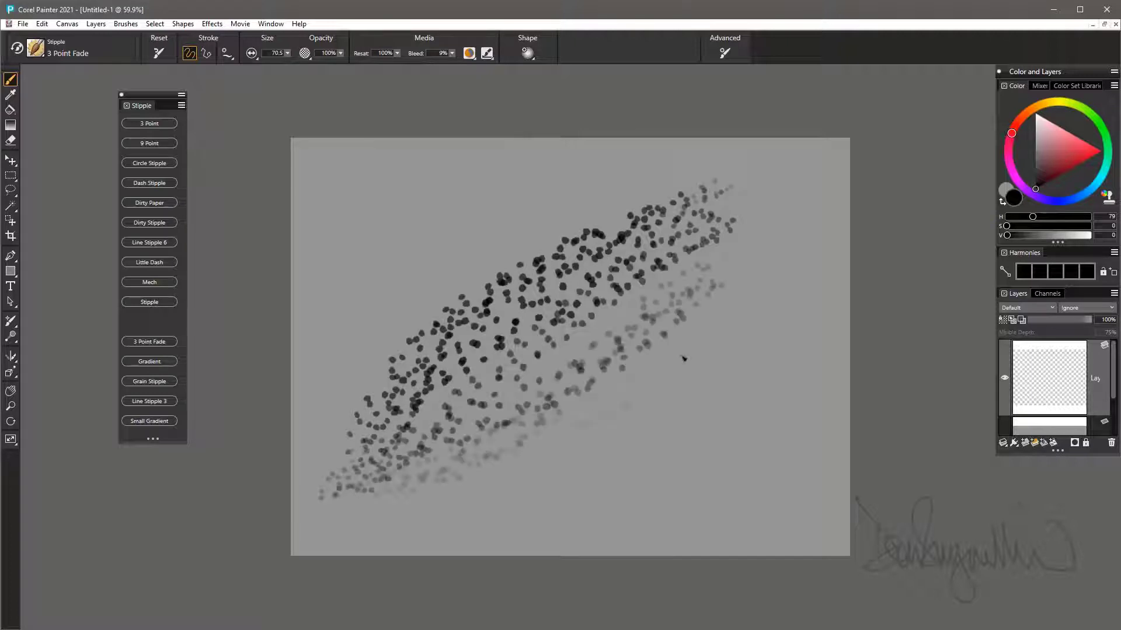
{"action": "mouse_move", "coordinate": [680, 248]}
{"action": "left_mouse_down"}
{"action": "mouse_move", "coordinate": [455, 280]}
{"action": "mouse_move", "coordinate": [613, 227]}
{"action": "mouse_move", "coordinate": [450, 385]}
{"action": "mouse_move", "coordinate": [680, 257]}
{"action": "left_mouse_up"}
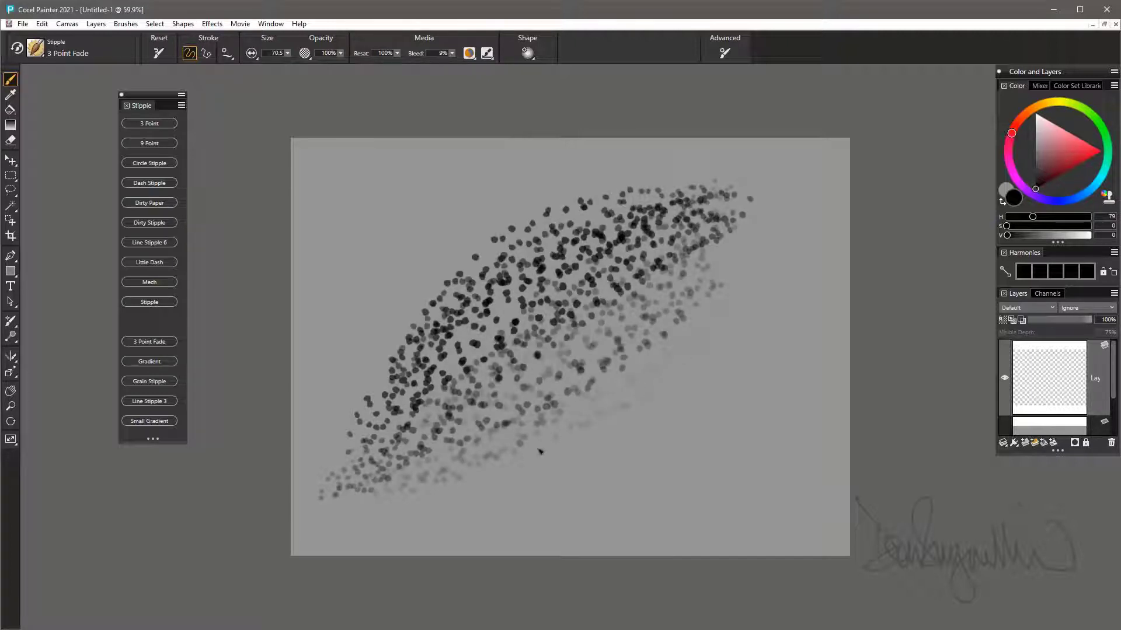
{"action": "key", "text": "ctrl+z"}
- Cover most of the canvas with dense dots of varying darkness using the Gradient brush at size 153.0, then clear the layer
{"action": "left_click", "coordinate": [149, 362]}
{"action": "mouse_move", "coordinate": [429, 380]}
{"action": "left_mouse_down"}
{"action": "mouse_move", "coordinate": [380, 442]}
{"action": "mouse_move", "coordinate": [706, 419]}
{"action": "mouse_move", "coordinate": [382, 367]}
{"action": "mouse_move", "coordinate": [750, 292]}
{"action": "mouse_move", "coordinate": [661, 464]}
{"action": "mouse_move", "coordinate": [794, 397]}
{"action": "left_mouse_up"}
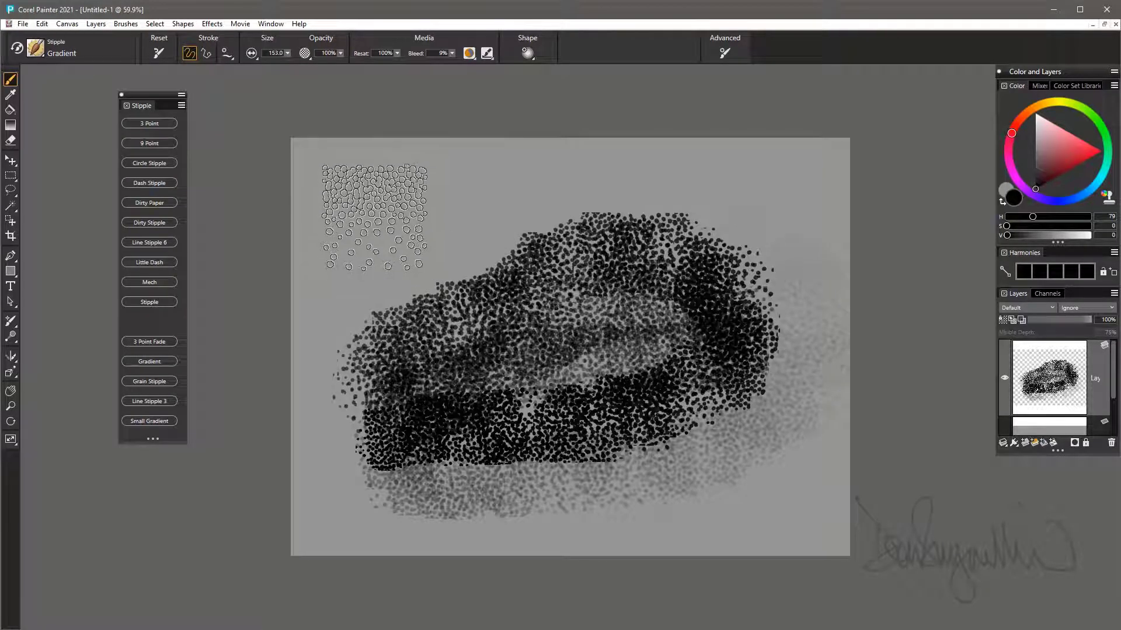
{"action": "mouse_move", "coordinate": [376, 218]}
{"action": "left_mouse_down"}
{"action": "mouse_move", "coordinate": [630, 172]}
{"action": "mouse_move", "coordinate": [496, 467]}
{"action": "mouse_move", "coordinate": [350, 292]}
{"action": "mouse_move", "coordinate": [554, 193]}
{"action": "mouse_move", "coordinate": [408, 280]}
{"action": "left_mouse_up"}
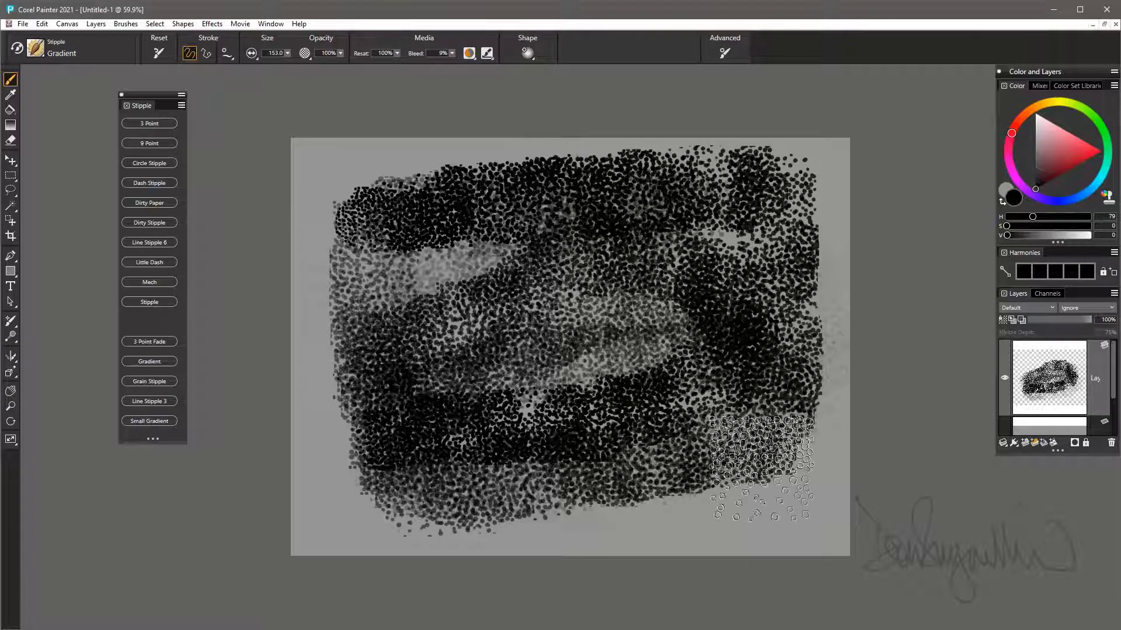
{"action": "mouse_move", "coordinate": [782, 438]}
{"action": "left_mouse_down"}
{"action": "mouse_move", "coordinate": [648, 502]}
{"action": "mouse_move", "coordinate": [374, 496]}
{"action": "left_mouse_up"}
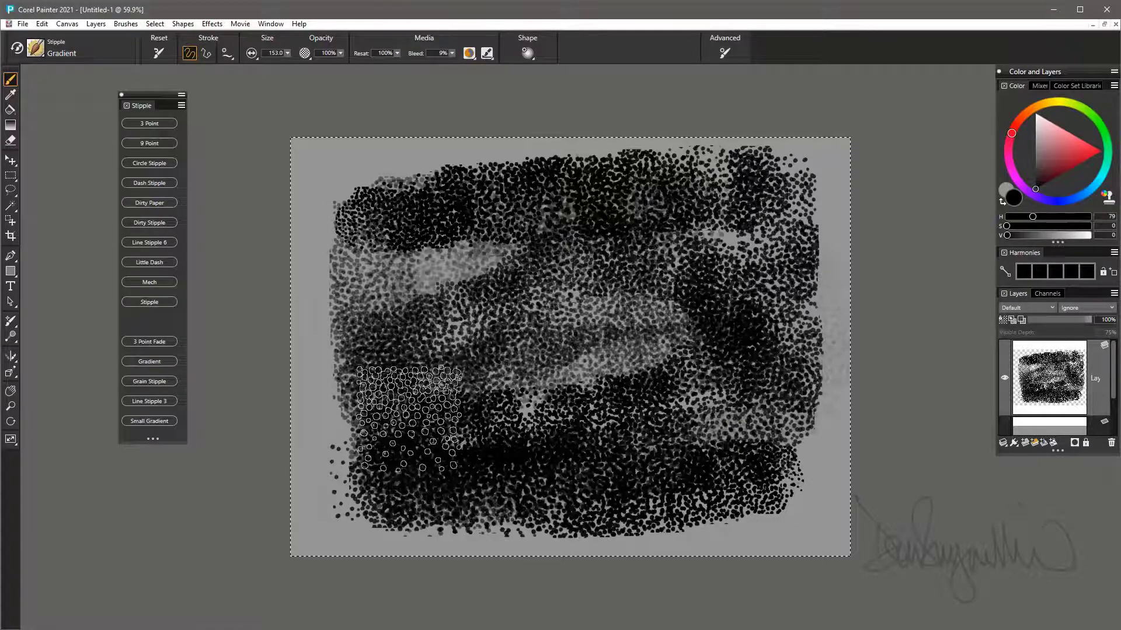
{"action": "key", "text": "ctrl+a"}
{"action": "key", "text": "ctrl+x"}
- Paint a thick arched diagonal swath of black dots with the Gradient brush, then clear the layer
{"action": "mouse_move", "coordinate": [379, 458]}
{"action": "left_mouse_down"}
{"action": "mouse_move", "coordinate": [515, 300]}
{"action": "mouse_move", "coordinate": [688, 363]}
{"action": "mouse_move", "coordinate": [415, 490]}
{"action": "mouse_move", "coordinate": [671, 275]}
{"action": "mouse_move", "coordinate": [659, 368]}
{"action": "left_mouse_up"}
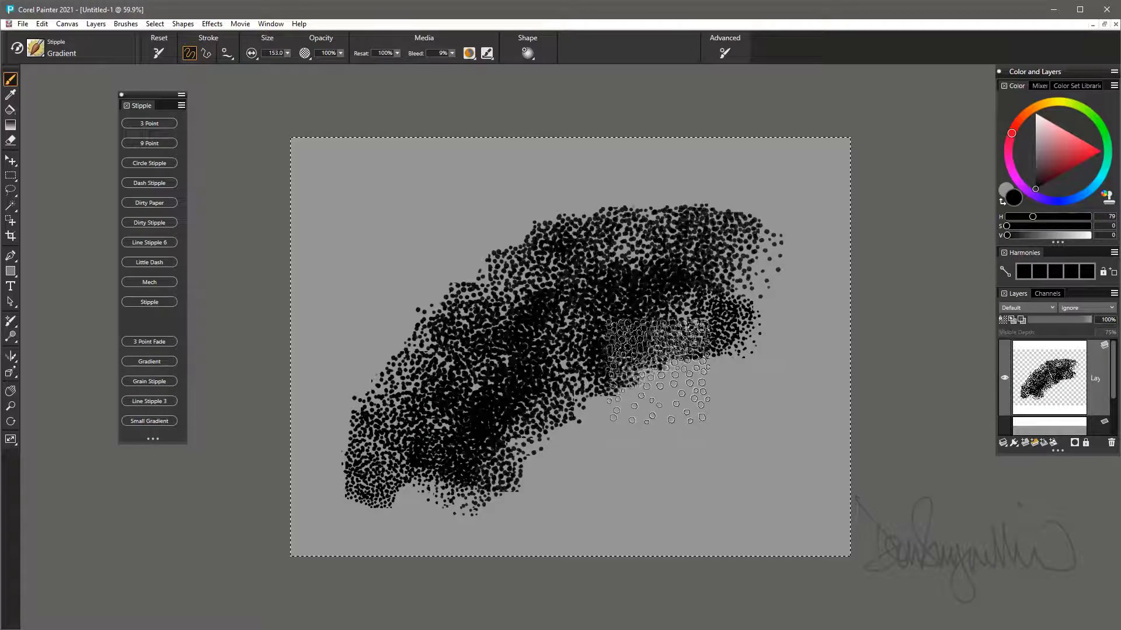
{"action": "key", "text": "ctrl+a"}
{"action": "key", "text": "ctrl+x"}
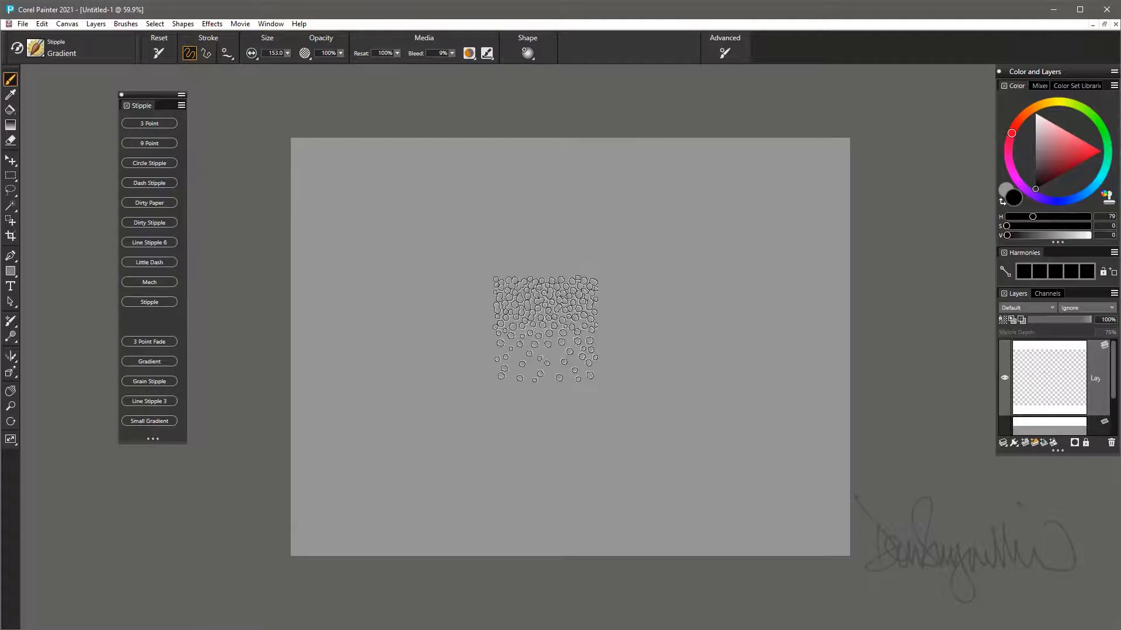
- Build up a broad diagonal band of grainy texture, darkest along its middle, with the Grain Stipple brush at size 207.7 and 51% opacity
{"action": "left_click", "coordinate": [150, 379]}
{"action": "mouse_move", "coordinate": [676, 288]}
{"action": "left_mouse_down"}
{"action": "mouse_move", "coordinate": [446, 283]}
{"action": "mouse_move", "coordinate": [354, 368]}
{"action": "mouse_move", "coordinate": [418, 328]}
{"action": "mouse_move", "coordinate": [756, 270]}
{"action": "mouse_move", "coordinate": [709, 297]}
{"action": "mouse_move", "coordinate": [493, 356]}
{"action": "mouse_move", "coordinate": [378, 439]}
{"action": "mouse_move", "coordinate": [580, 334]}
{"action": "mouse_move", "coordinate": [735, 301]}
{"action": "mouse_move", "coordinate": [592, 371]}
{"action": "left_mouse_up"}
{"action": "left_click_drag", "start_coordinate": [518, 388], "coordinate": [561, 446]}
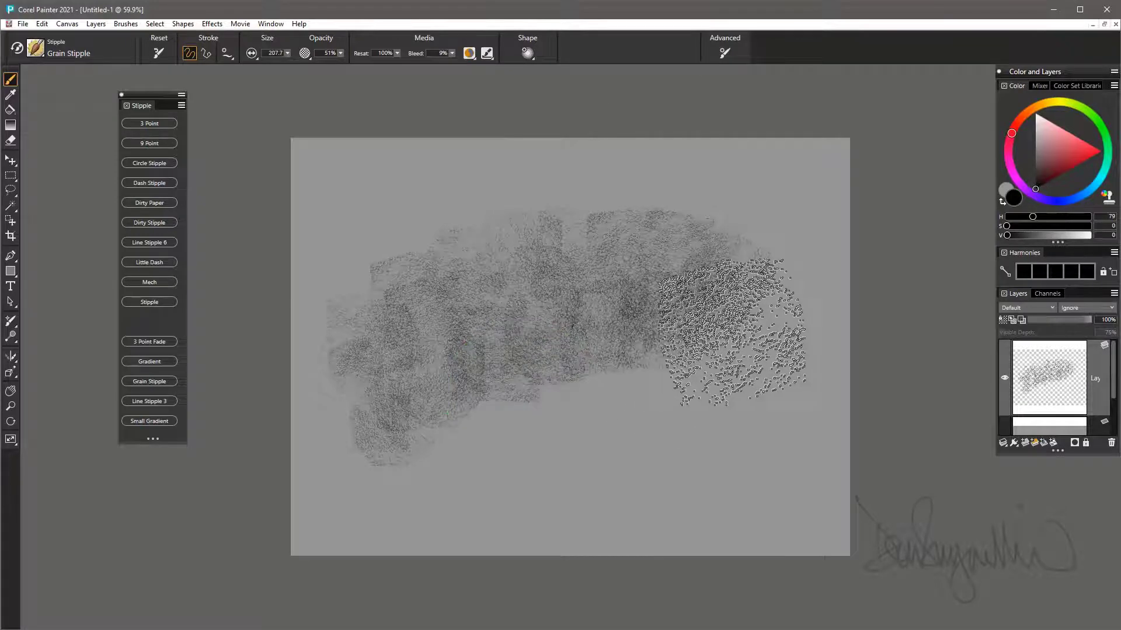
{"action": "mouse_move", "coordinate": [730, 338]}
{"action": "left_mouse_down"}
{"action": "mouse_move", "coordinate": [418, 471]}
{"action": "mouse_move", "coordinate": [713, 338]}
{"action": "mouse_move", "coordinate": [393, 458]}
{"action": "mouse_move", "coordinate": [613, 380]}
{"action": "left_mouse_up"}
{"action": "mouse_move", "coordinate": [748, 205]}
{"action": "left_mouse_down"}
{"action": "mouse_move", "coordinate": [543, 303]}
{"action": "mouse_move", "coordinate": [731, 270]}
{"action": "mouse_move", "coordinate": [370, 498]}
{"action": "mouse_move", "coordinate": [722, 251]}
{"action": "mouse_move", "coordinate": [525, 339]}
{"action": "mouse_move", "coordinate": [730, 245]}
{"action": "mouse_move", "coordinate": [475, 362]}
{"action": "mouse_move", "coordinate": [403, 379]}
{"action": "left_mouse_up"}
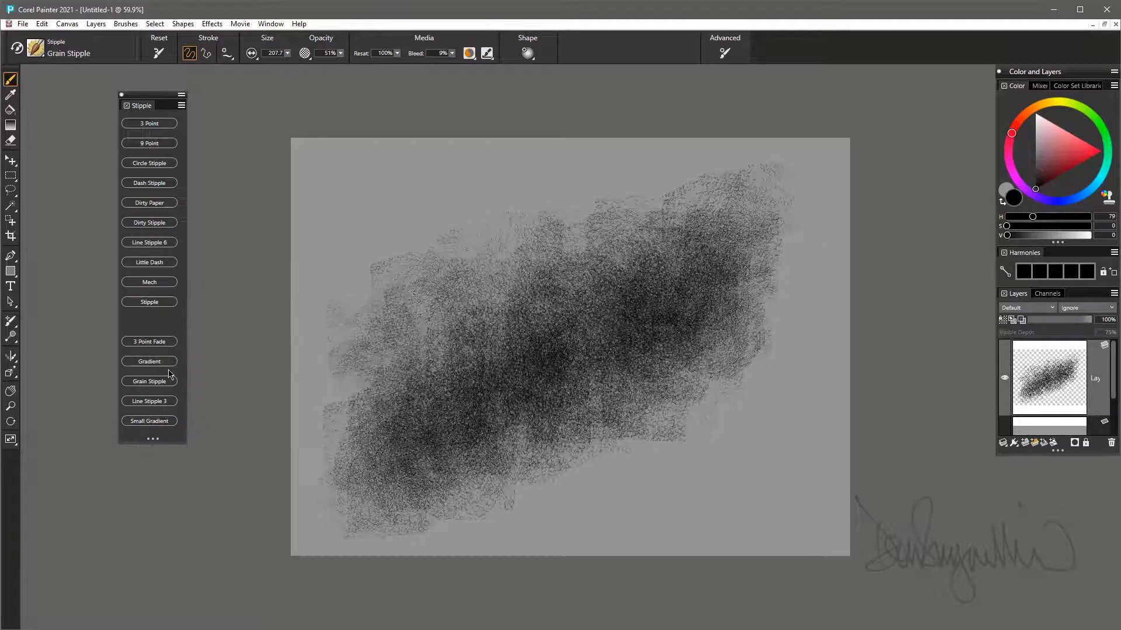
- Clear the grainy texture and paint two curved bands of fine dotted rows with the Line Stipple 3 brush at size 18.7
{"action": "left_click", "coordinate": [163, 402]}
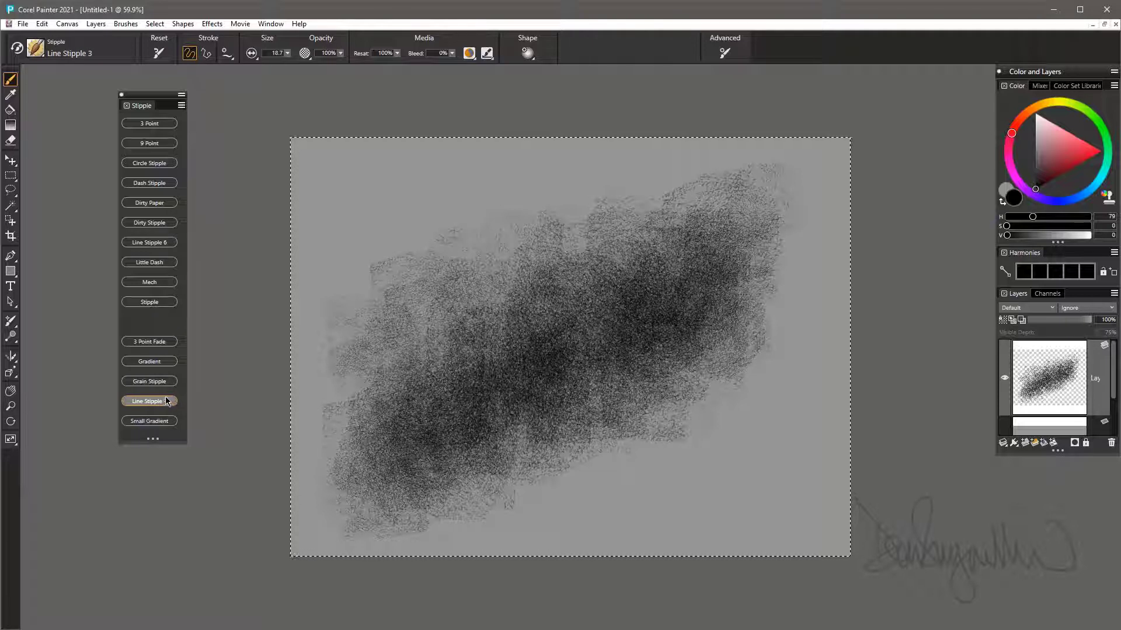
{"action": "key", "text": "Delete"}
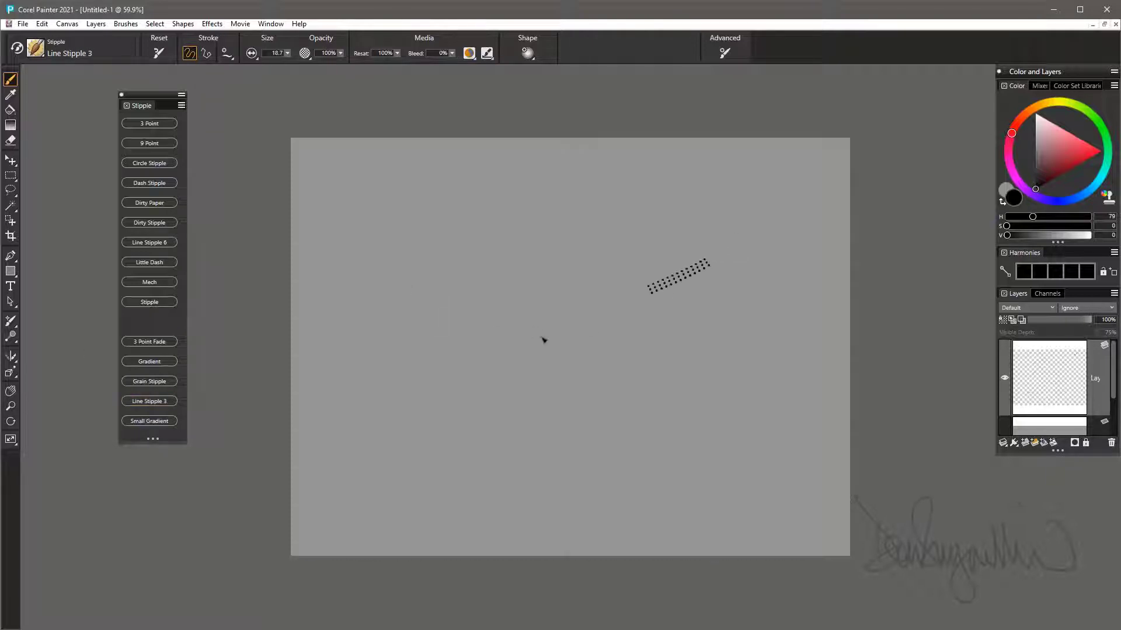
{"action": "left_click_drag", "start_coordinate": [648, 291], "coordinate": [370, 512]}
{"action": "left_click_drag", "start_coordinate": [392, 453], "coordinate": [751, 282]}
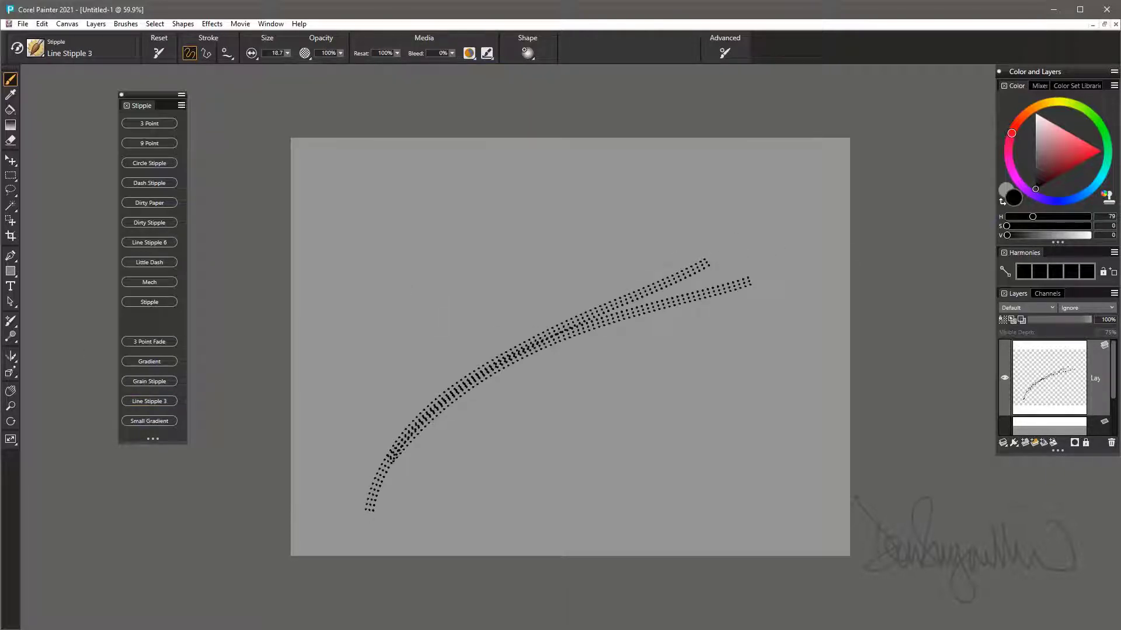
- Paint overlapping curved bands of larger dots with Line Stipple 3 at size 55.5, plus fine dotted arcs above them at size 18.0
{"action": "left_click_drag", "start_coordinate": [629, 257], "coordinate": [653, 260]}
{"action": "left_click_drag", "start_coordinate": [755, 222], "coordinate": [339, 406]}
{"action": "mouse_move", "coordinate": [530, 263]}
{"action": "left_mouse_down"}
{"action": "mouse_move", "coordinate": [379, 460]}
{"action": "mouse_move", "coordinate": [667, 318]}
{"action": "mouse_move", "coordinate": [668, 358]}
{"action": "mouse_move", "coordinate": [589, 402]}
{"action": "mouse_move", "coordinate": [470, 379]}
{"action": "mouse_move", "coordinate": [677, 337]}
{"action": "left_mouse_up"}
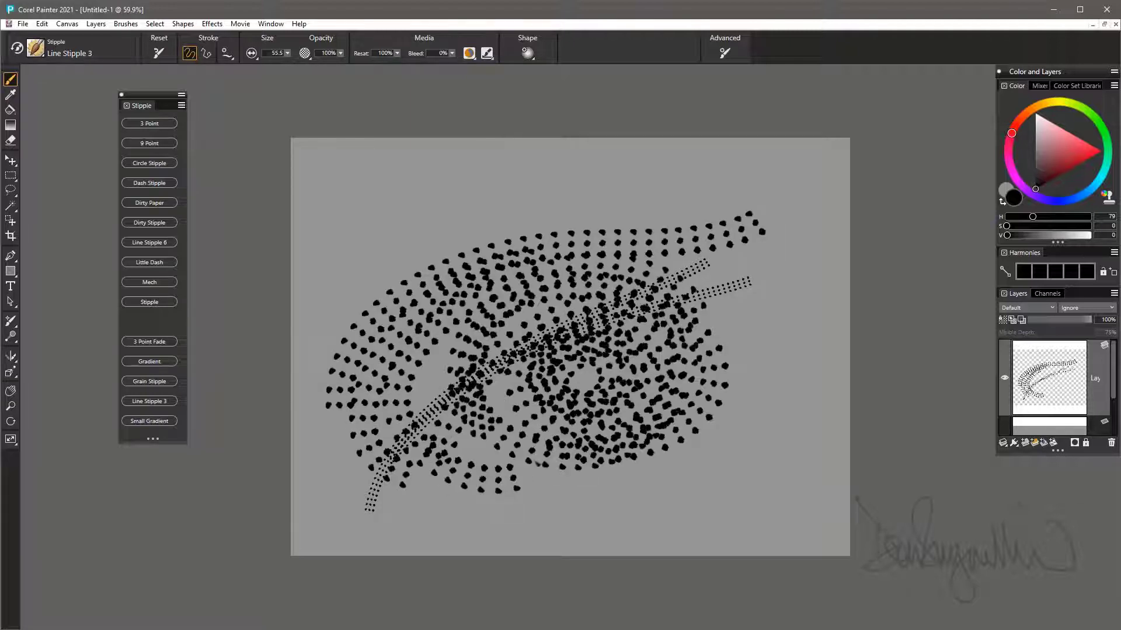
{"action": "left_click_drag", "start_coordinate": [651, 234], "coordinate": [426, 463]}
{"action": "left_click_drag", "start_coordinate": [716, 215], "coordinate": [412, 422]}
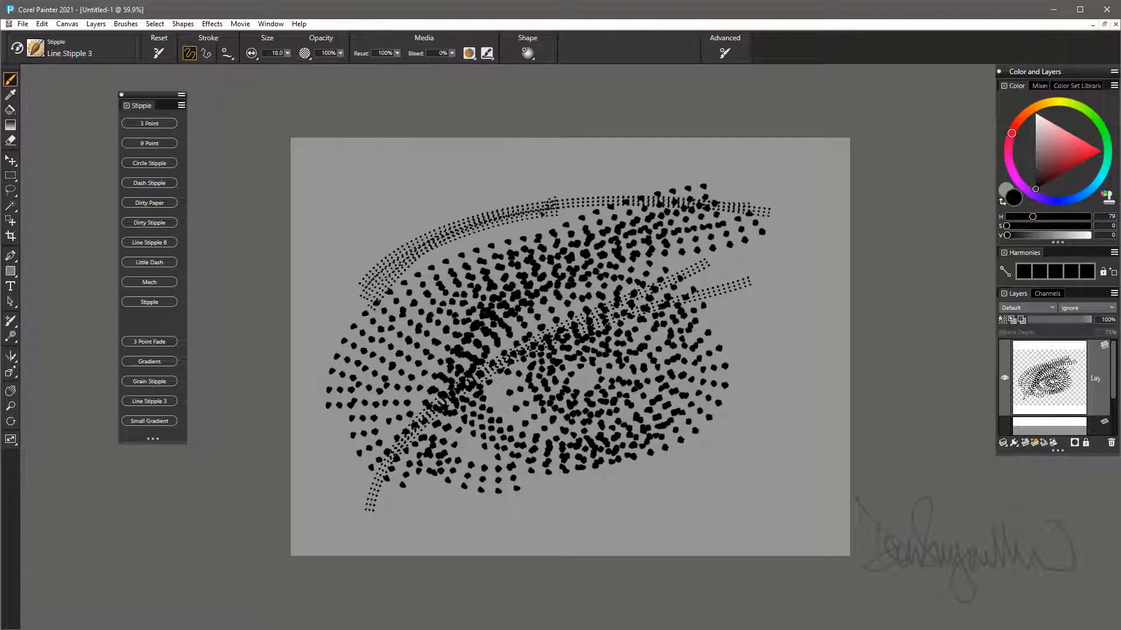
- Paint large black blots over the dotted bands with Line Stipple 3 at size 163.7, then clear the layer and deselect
{"action": "left_click_drag", "start_coordinate": [370, 325], "coordinate": [398, 325]}
{"action": "mouse_move", "coordinate": [356, 364]}
{"action": "left_mouse_down"}
{"action": "mouse_move", "coordinate": [513, 403]}
{"action": "mouse_move", "coordinate": [526, 379]}
{"action": "mouse_move", "coordinate": [590, 362]}
{"action": "mouse_move", "coordinate": [592, 345]}
{"action": "left_mouse_up"}
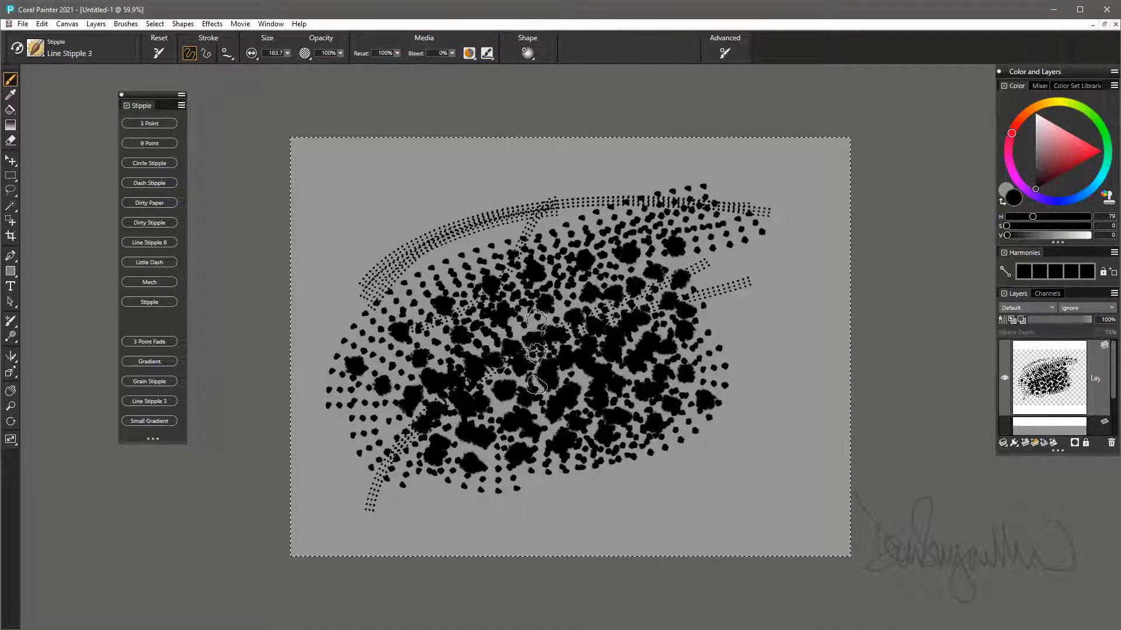
{"action": "key", "text": "Delete"}
{"action": "key", "text": "ctrl+d"}
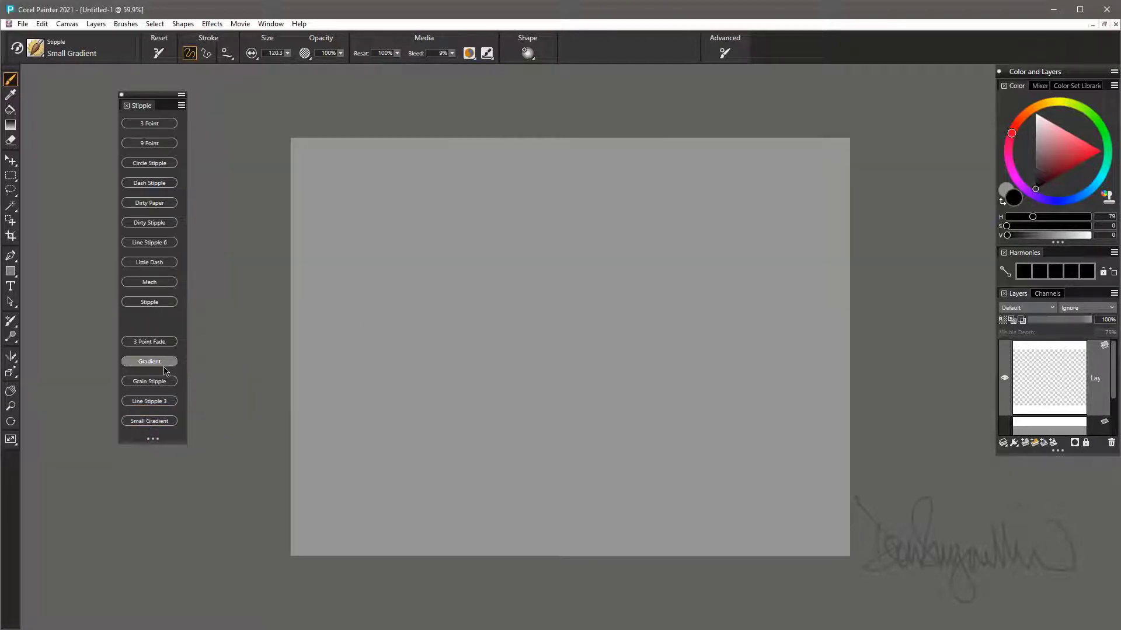
- Cover the canvas with uneven fine stippling using the Small Gradient brush at size 120.3, then clear the layer
{"action": "mouse_move", "coordinate": [386, 354]}
{"action": "left_mouse_down"}
{"action": "mouse_move", "coordinate": [392, 403]}
{"action": "mouse_move", "coordinate": [410, 377]}
{"action": "mouse_move", "coordinate": [450, 408]}
{"action": "left_mouse_up"}
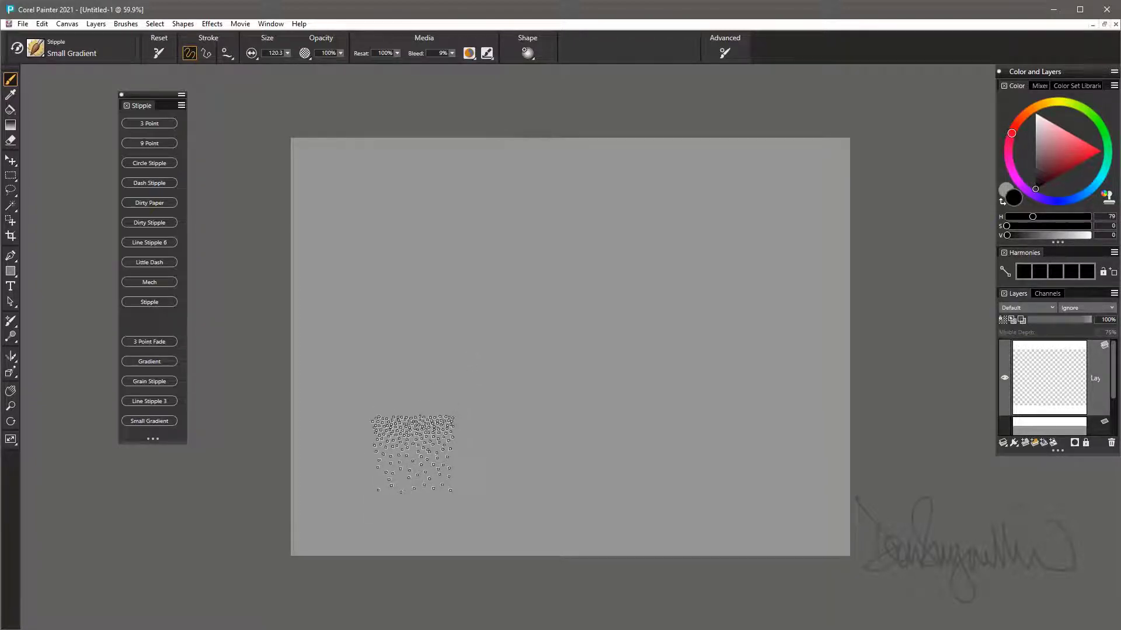
{"action": "mouse_move", "coordinate": [413, 452]}
{"action": "left_mouse_down"}
{"action": "mouse_move", "coordinate": [574, 458]}
{"action": "mouse_move", "coordinate": [758, 403]}
{"action": "mouse_move", "coordinate": [689, 286]}
{"action": "mouse_move", "coordinate": [505, 377]}
{"action": "mouse_move", "coordinate": [398, 352]}
{"action": "mouse_move", "coordinate": [553, 259]}
{"action": "mouse_move", "coordinate": [762, 234]}
{"action": "mouse_move", "coordinate": [418, 258]}
{"action": "left_mouse_up"}
{"action": "mouse_move", "coordinate": [715, 297]}
{"action": "left_mouse_down"}
{"action": "mouse_move", "coordinate": [546, 513]}
{"action": "mouse_move", "coordinate": [817, 409]}
{"action": "mouse_move", "coordinate": [631, 206]}
{"action": "mouse_move", "coordinate": [345, 265]}
{"action": "mouse_move", "coordinate": [382, 454]}
{"action": "left_mouse_up"}
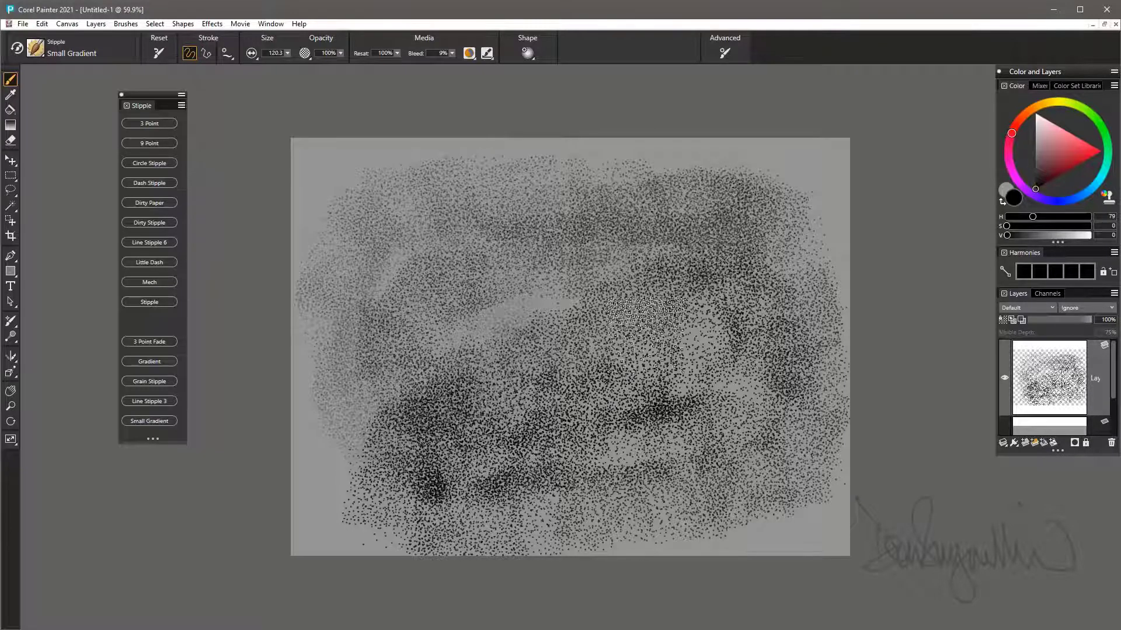
{"action": "key", "text": "Delete"}
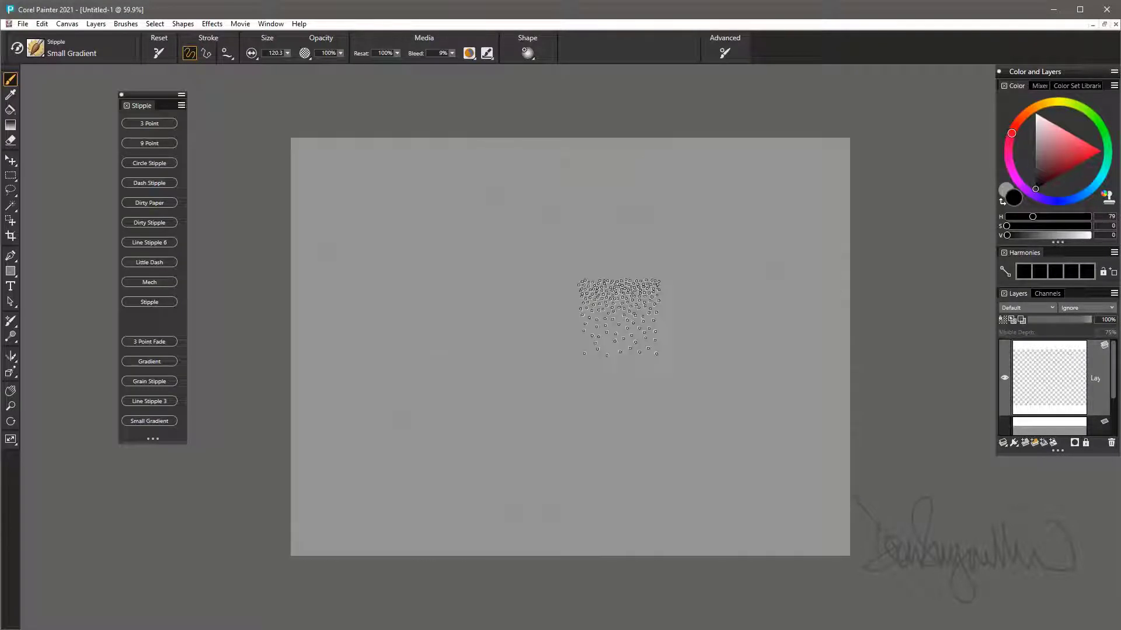